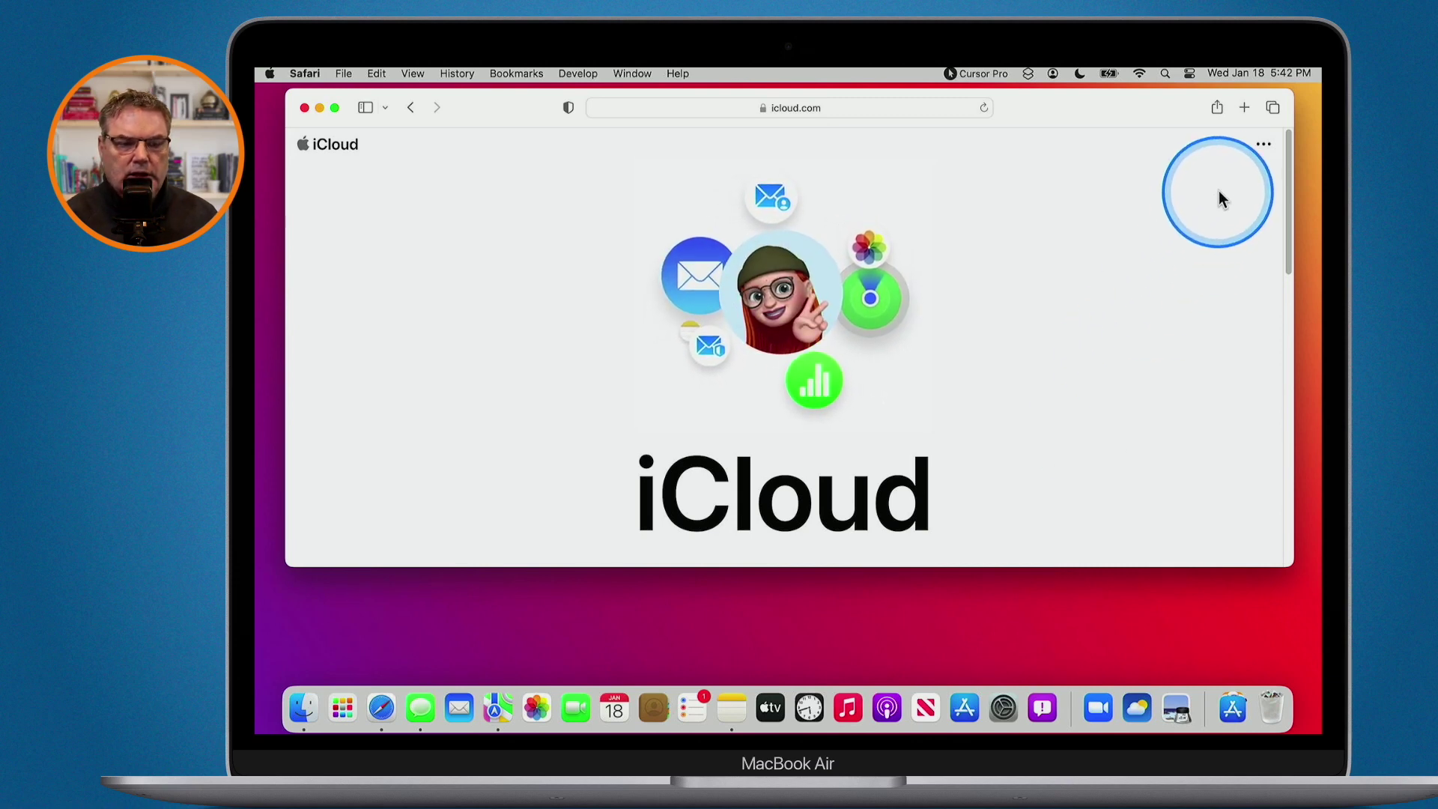
Step: Make the browser window taller and start signing in to iCloud
left_click(1263, 148)
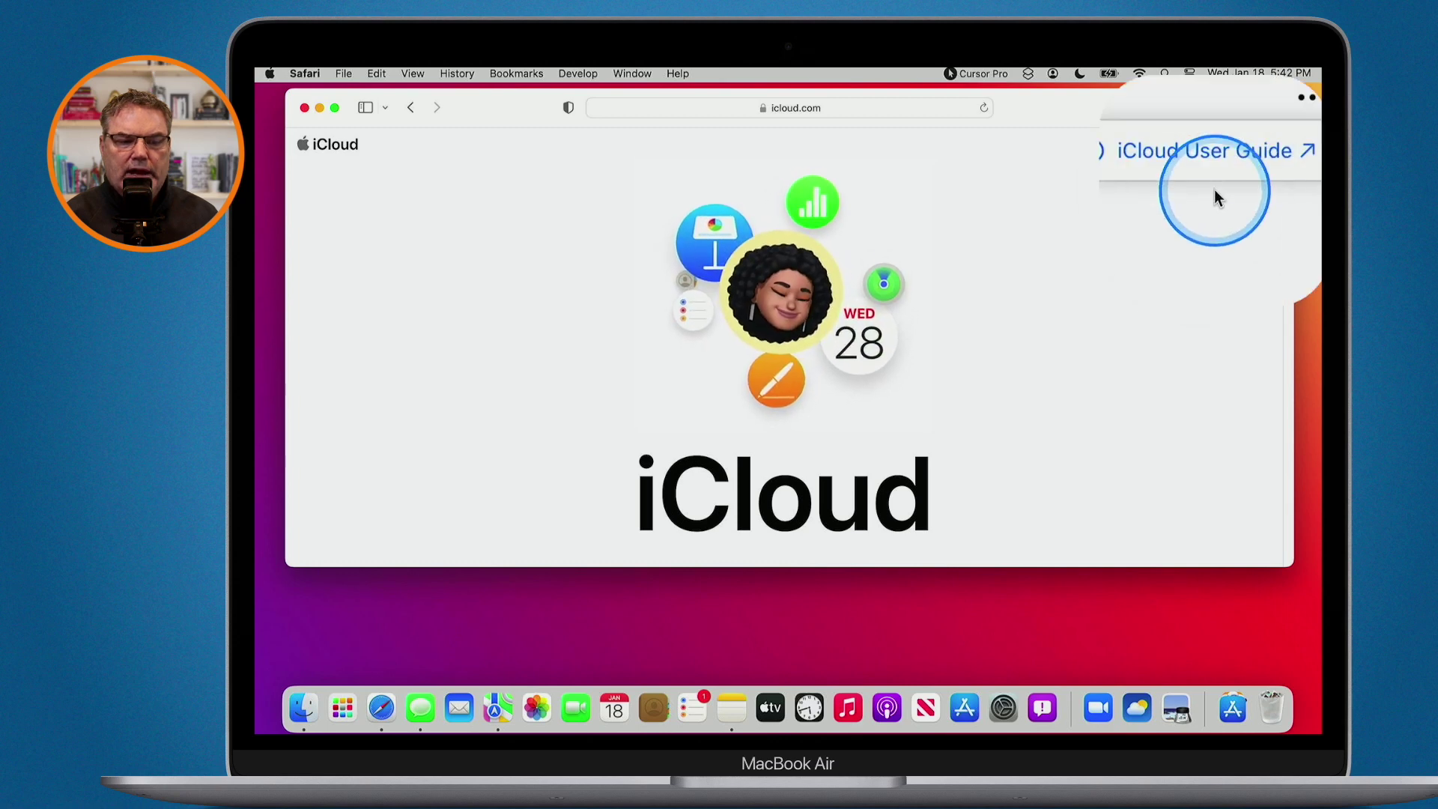
left_click(753, 456)
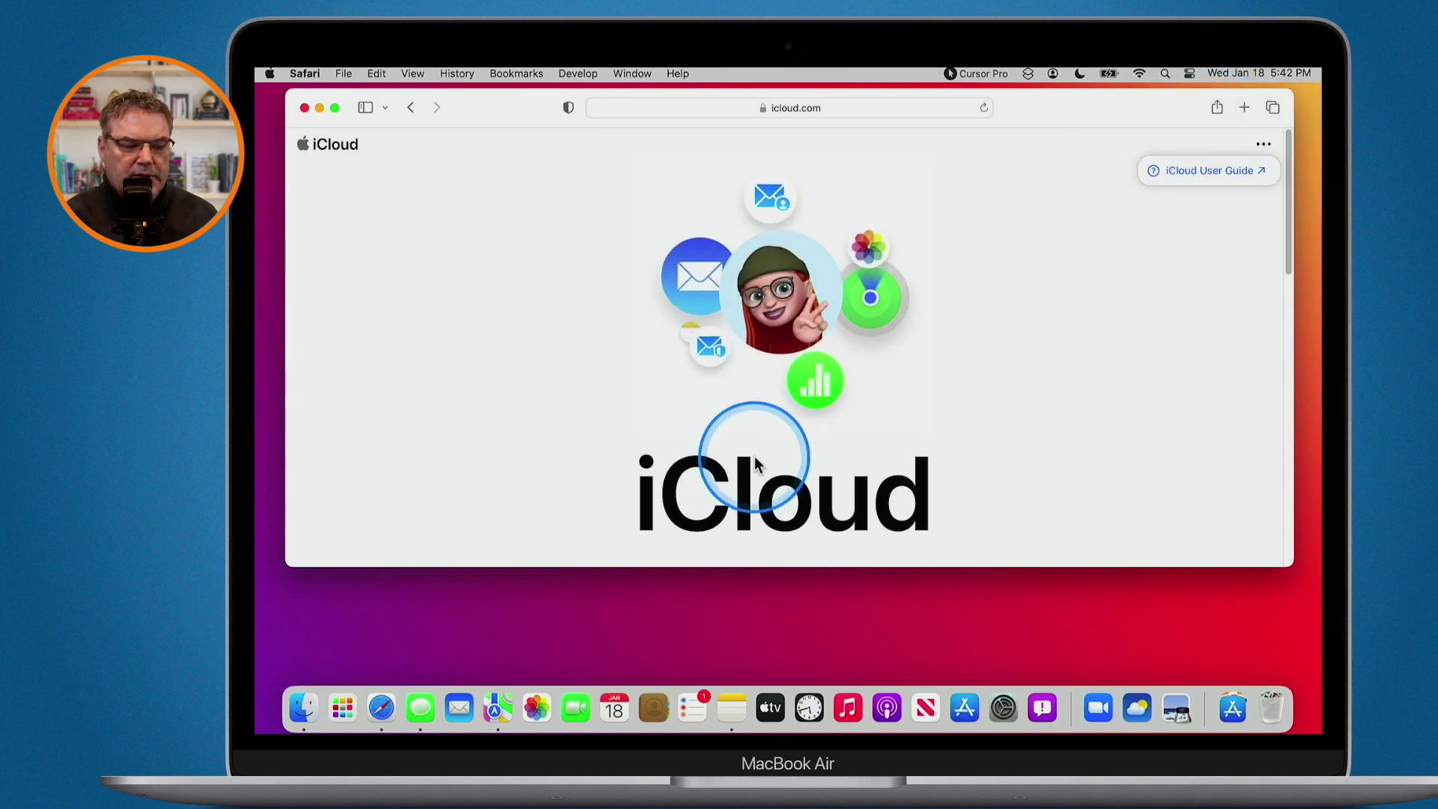
scroll(754, 464, "down", 5)
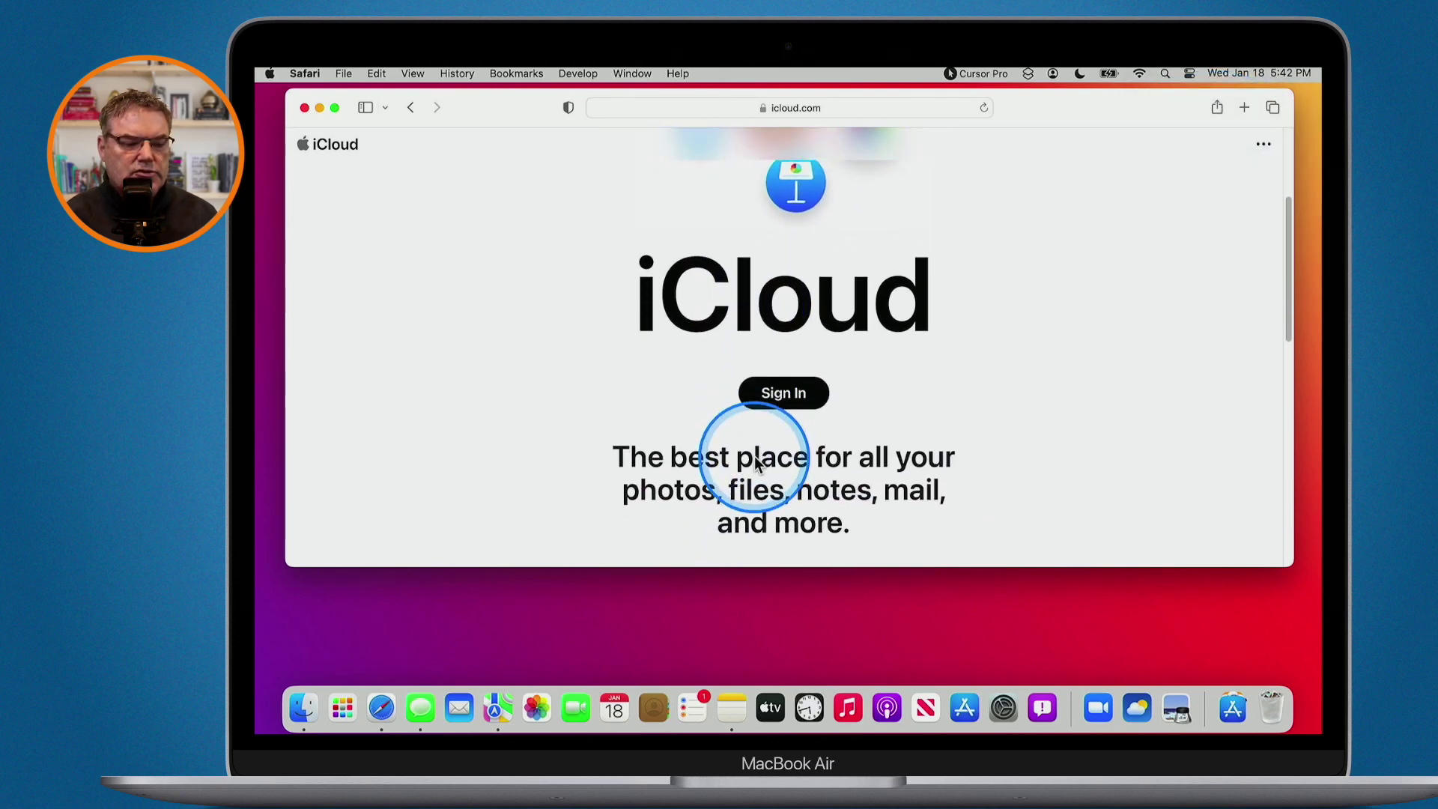
left_click_drag(960, 567, 961, 677)
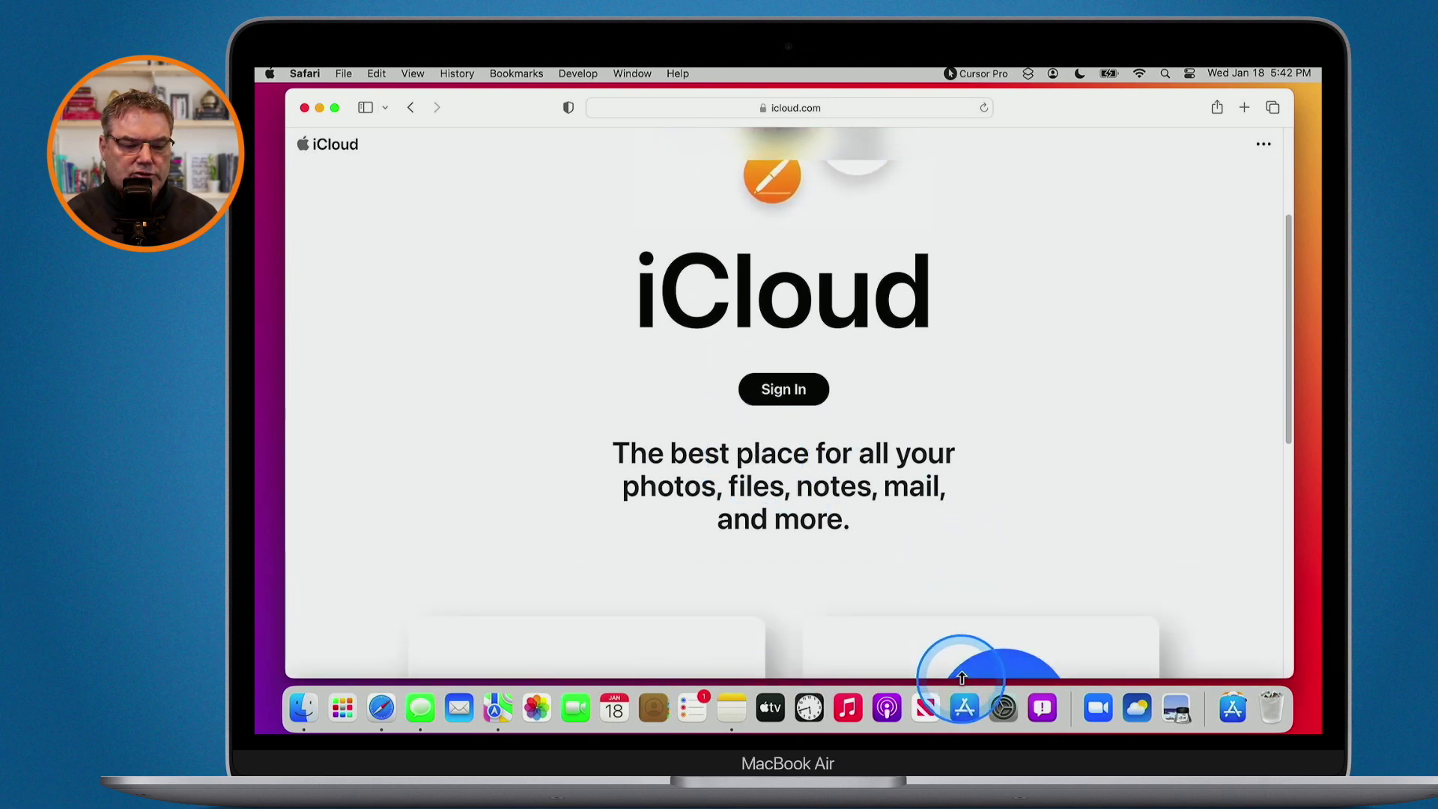
left_click(786, 390)
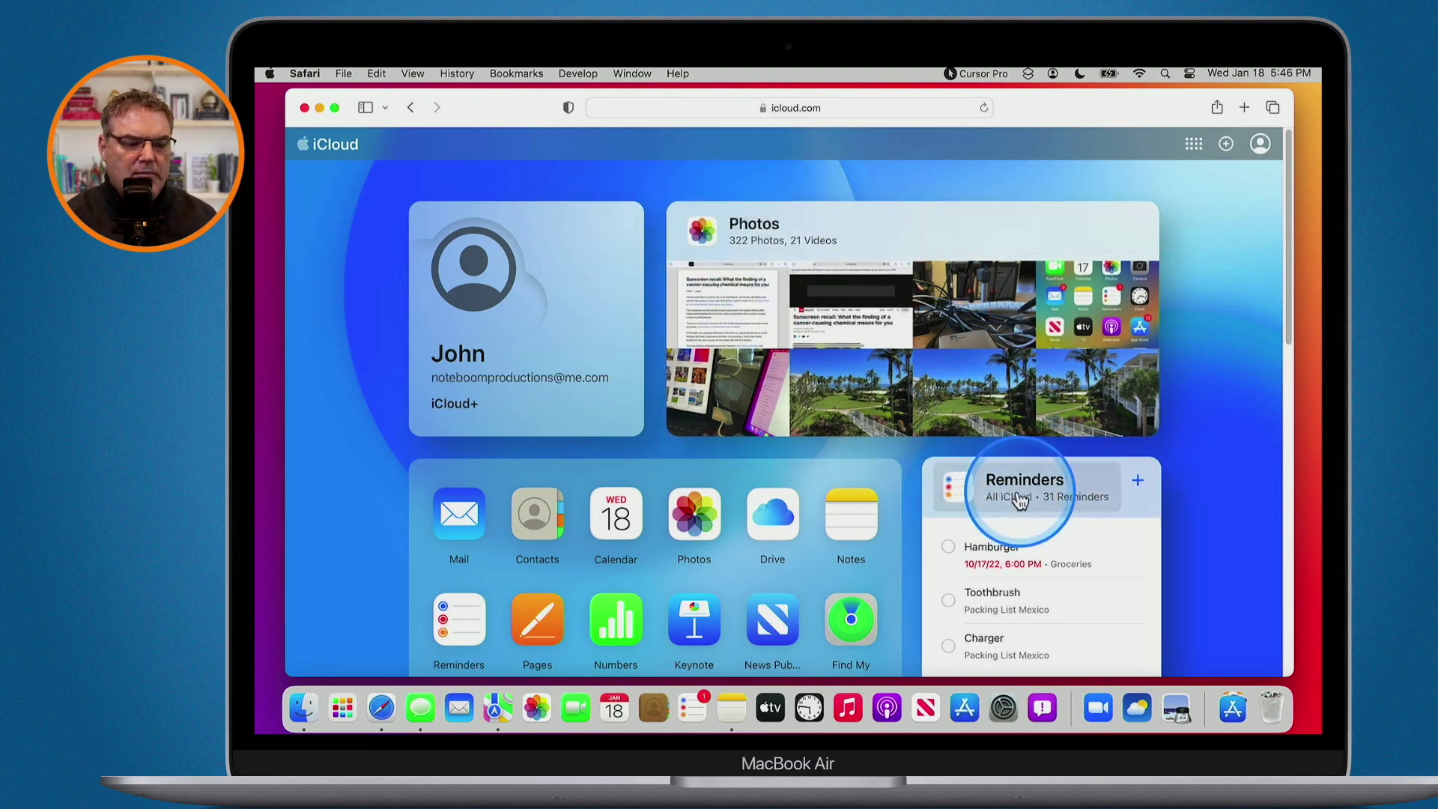
Step: Enter home page customization and move the Reminders tile into the wide slot occupied by the Apps tile
scroll(1002, 488, "down", 10)
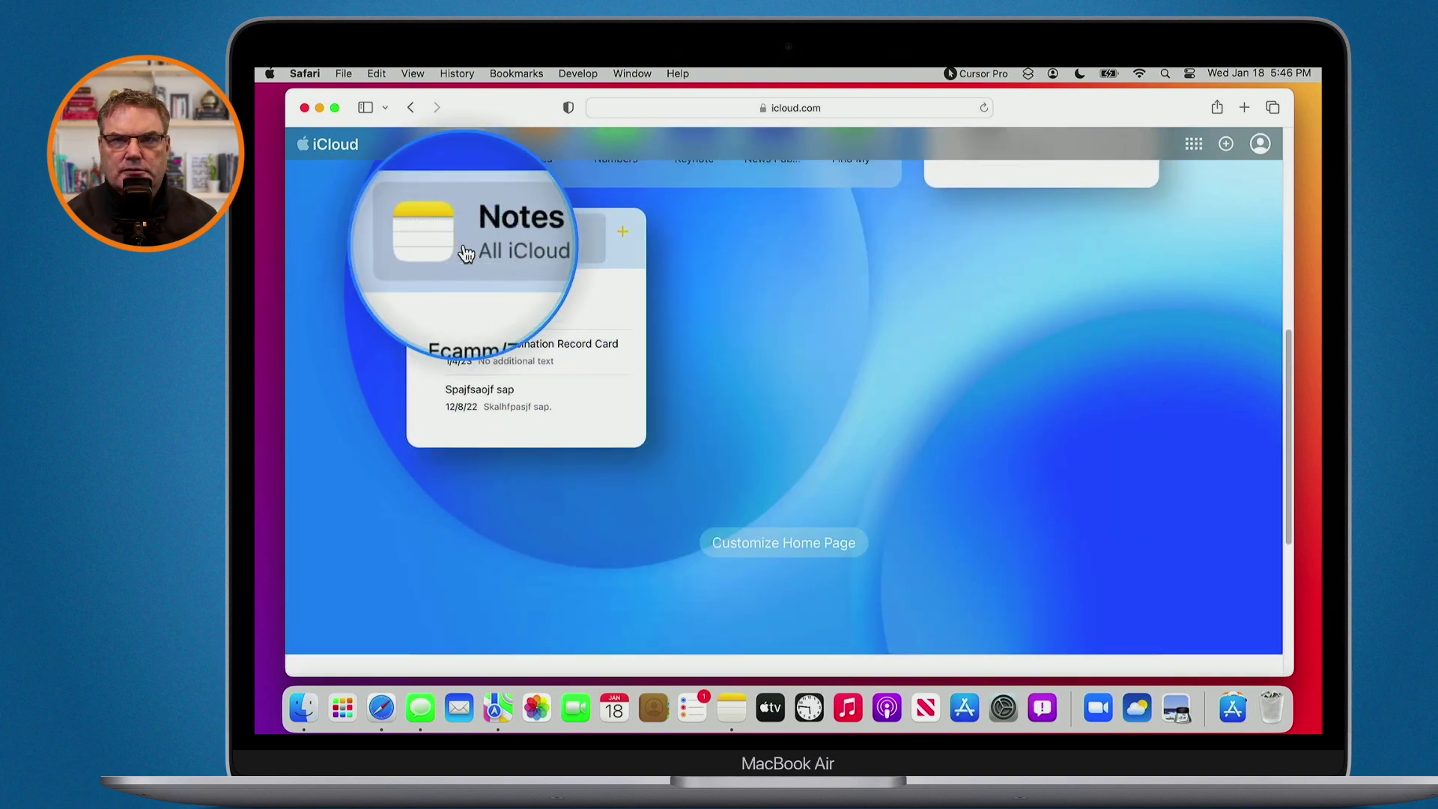
scroll(465, 255, "up", 10)
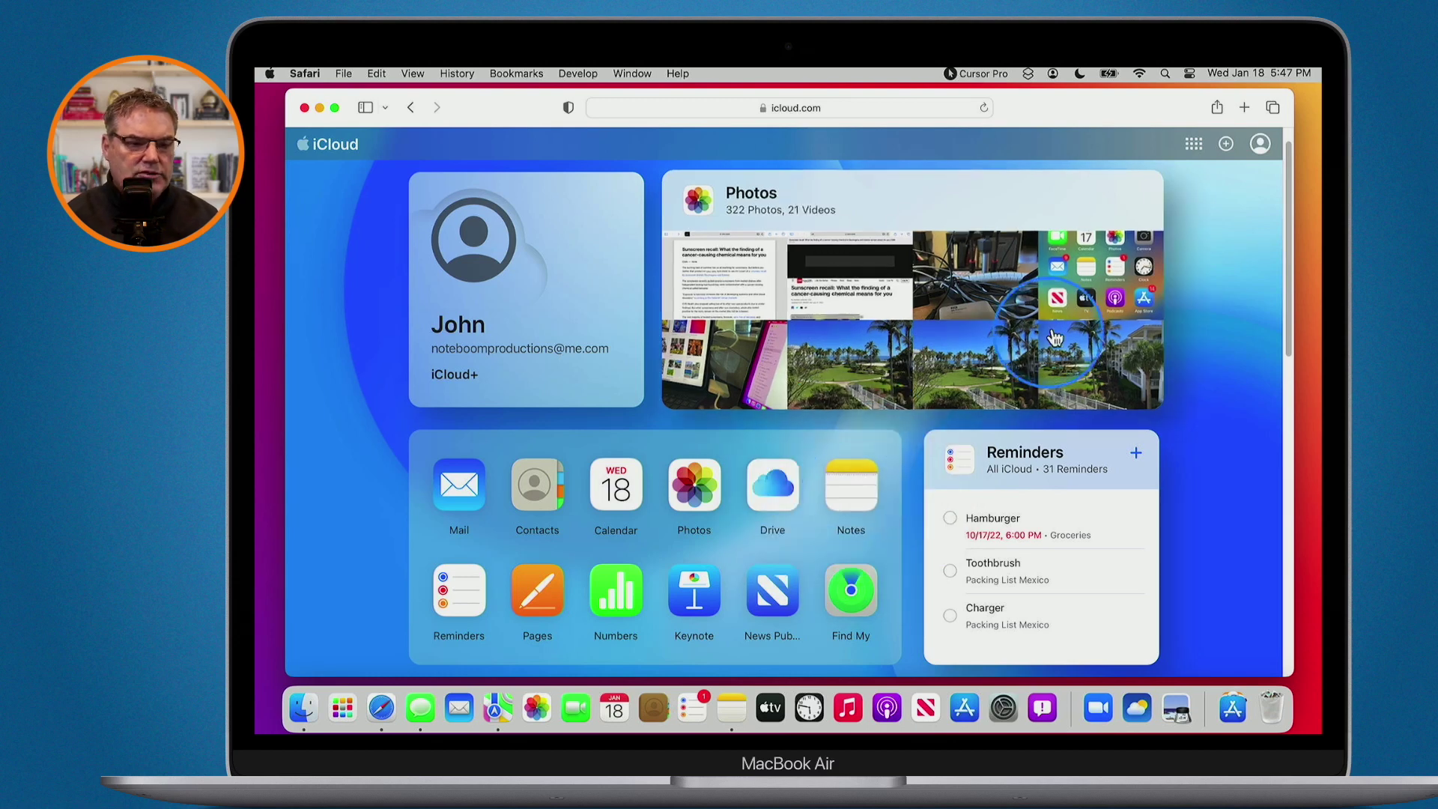
left_click(1194, 143)
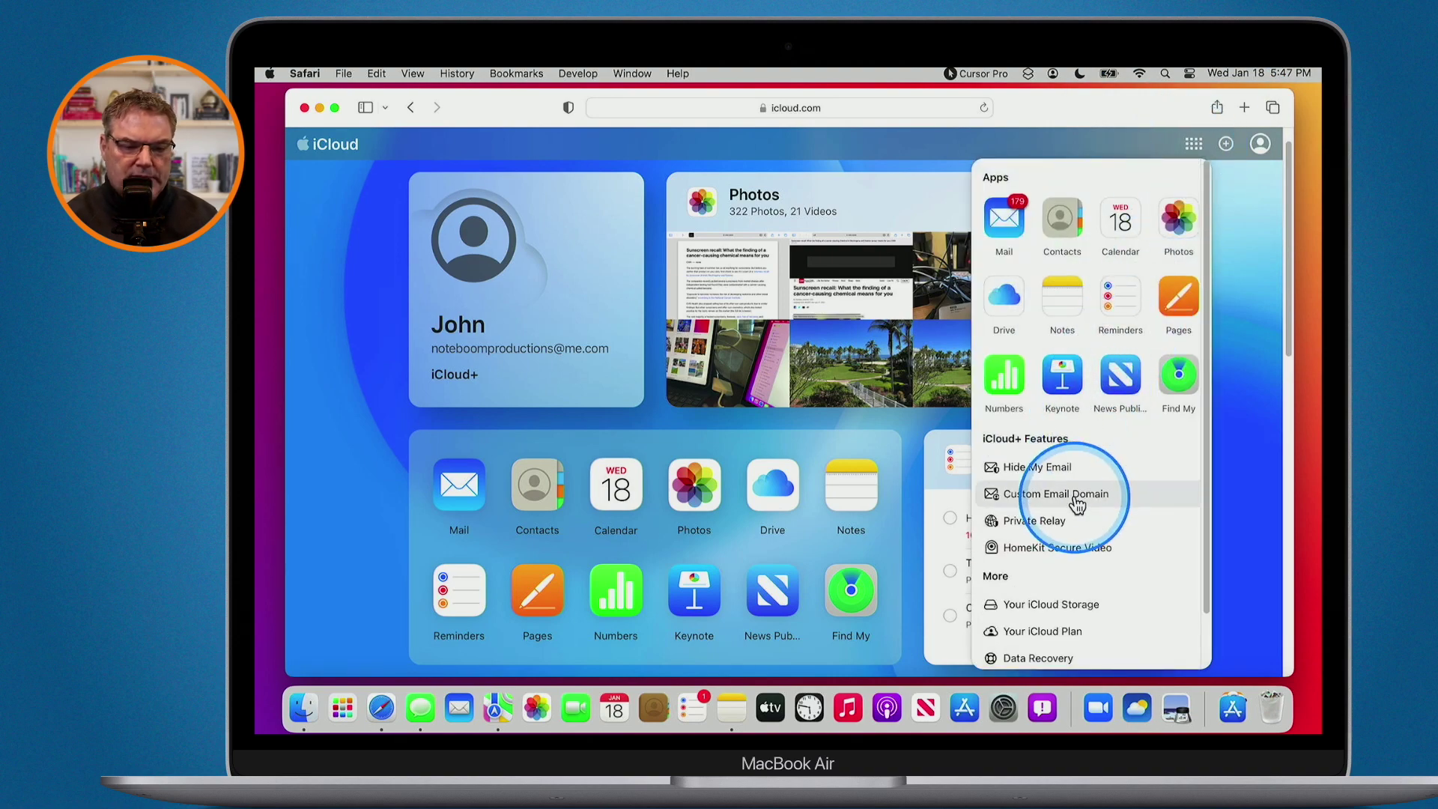
scroll(1076, 502, "down", 2)
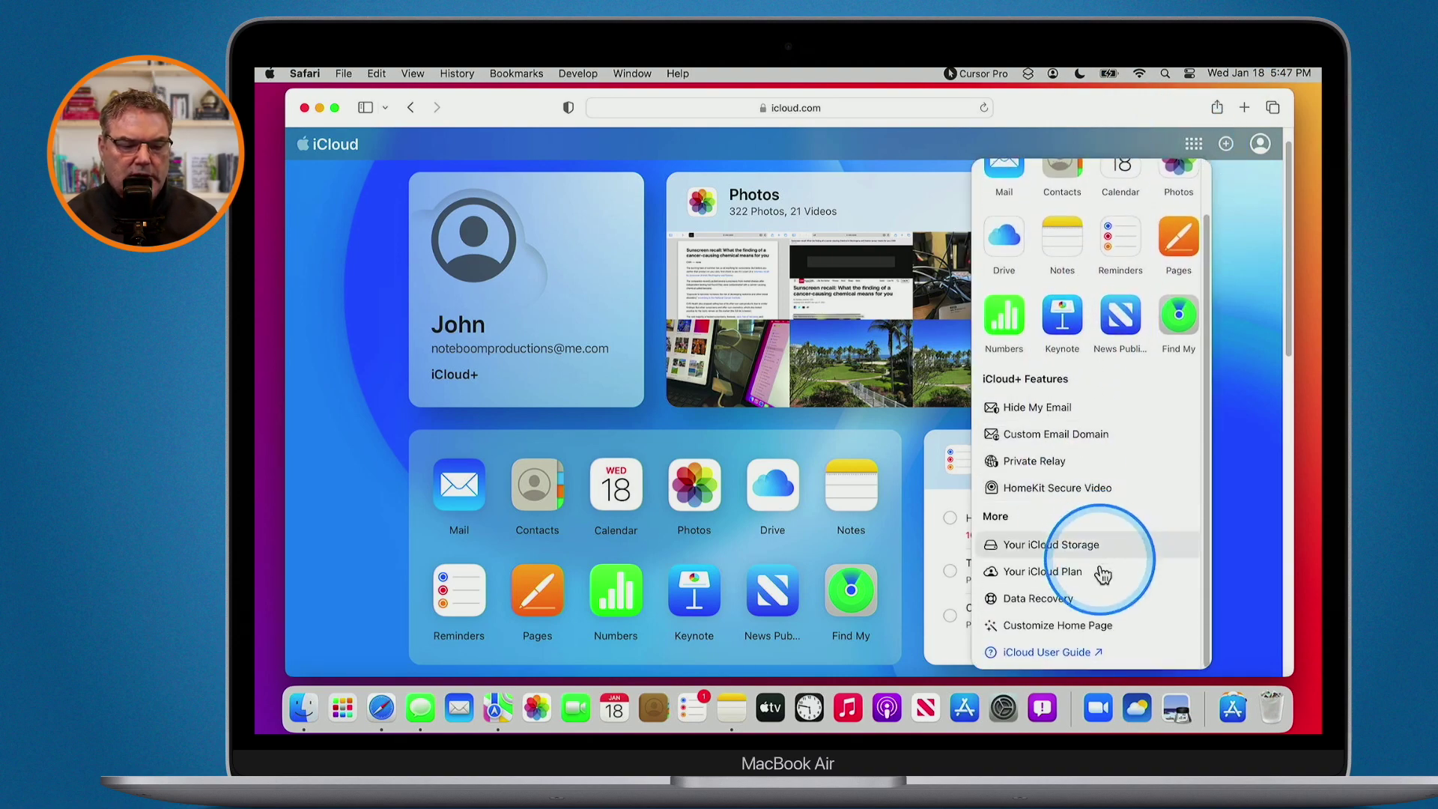
left_click(1046, 631)
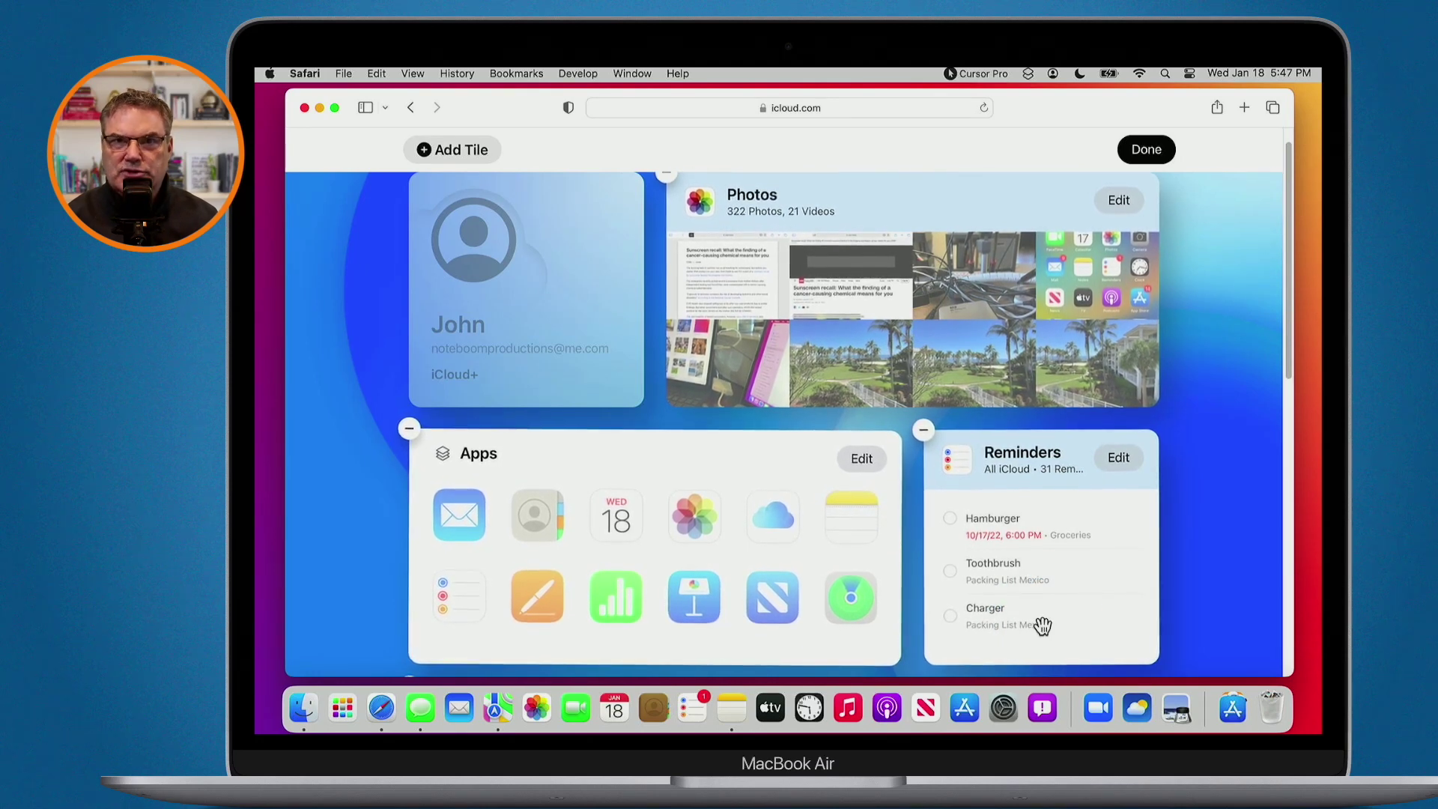
left_click(924, 429)
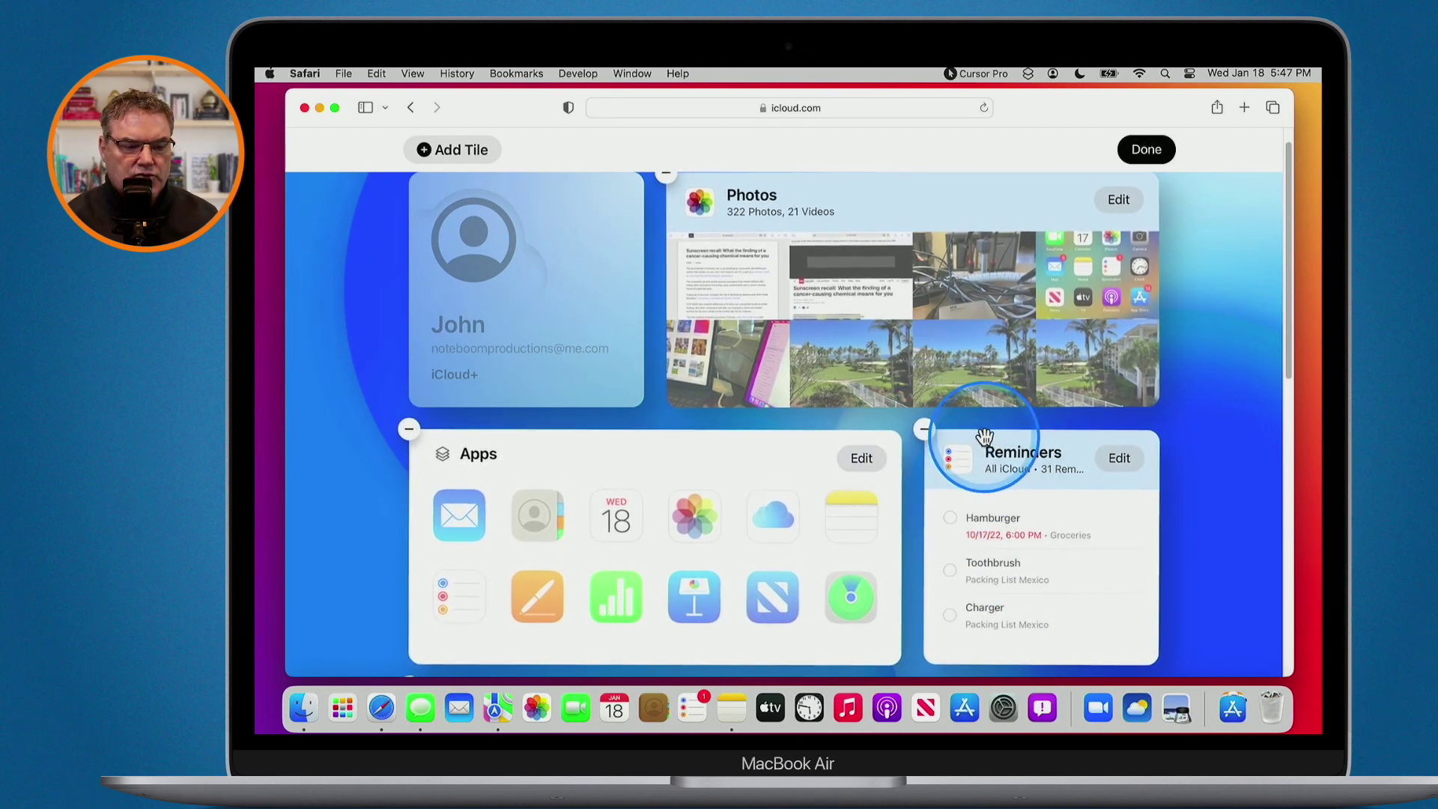
left_click_drag(987, 437, 506, 439)
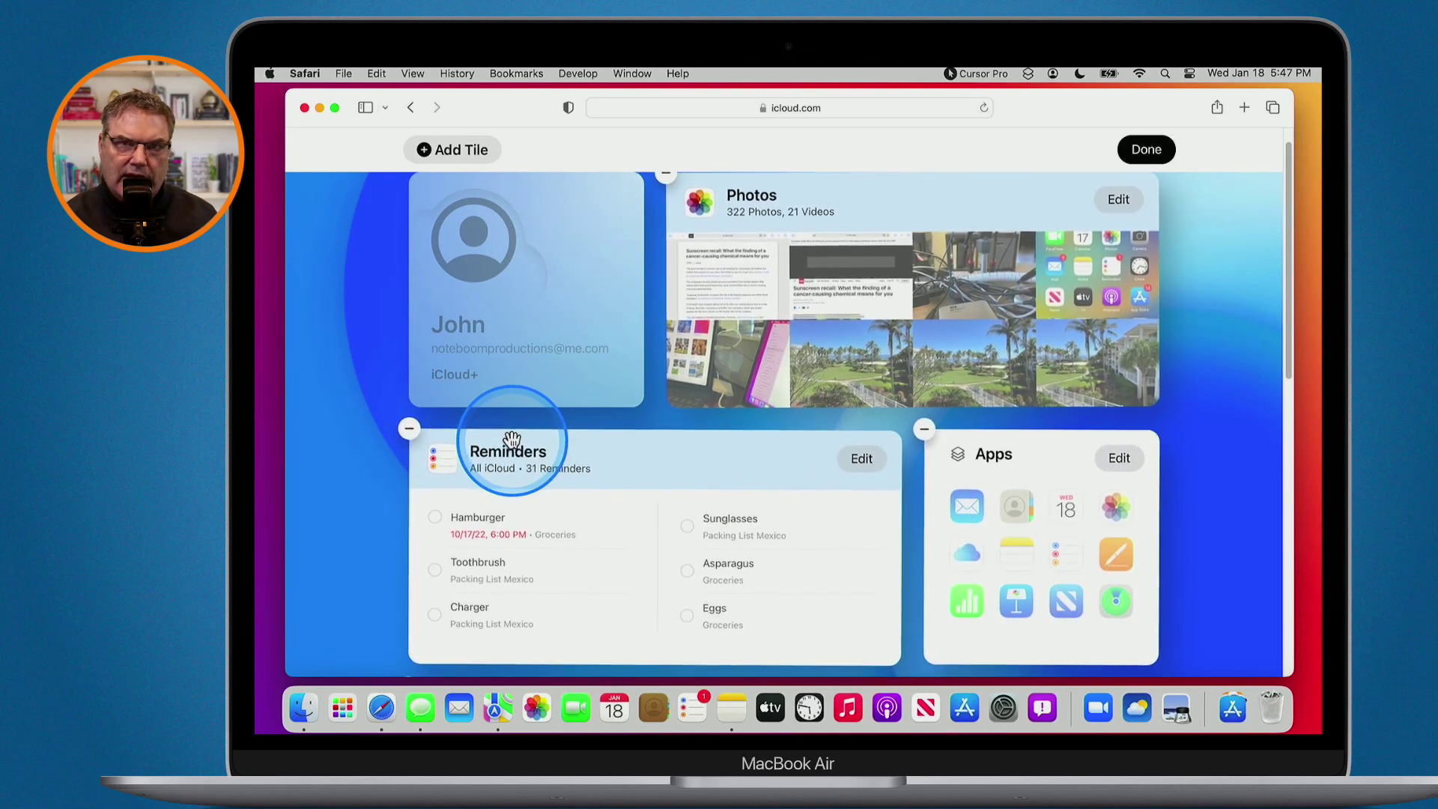
Step: Add a Mail tile to the home page and move it into the wide second-row slot occupied by Photos
left_click(450, 154)
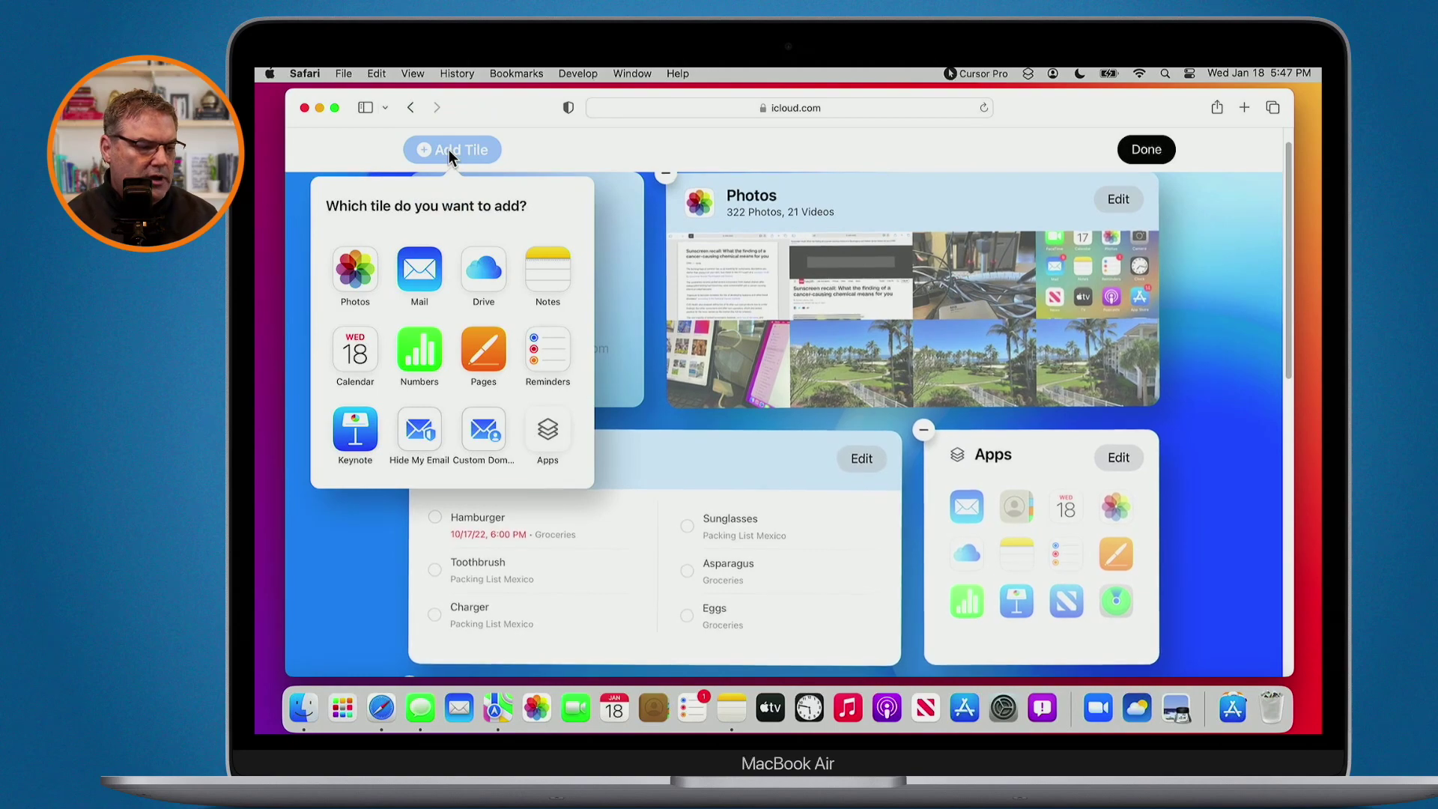
left_click(415, 259)
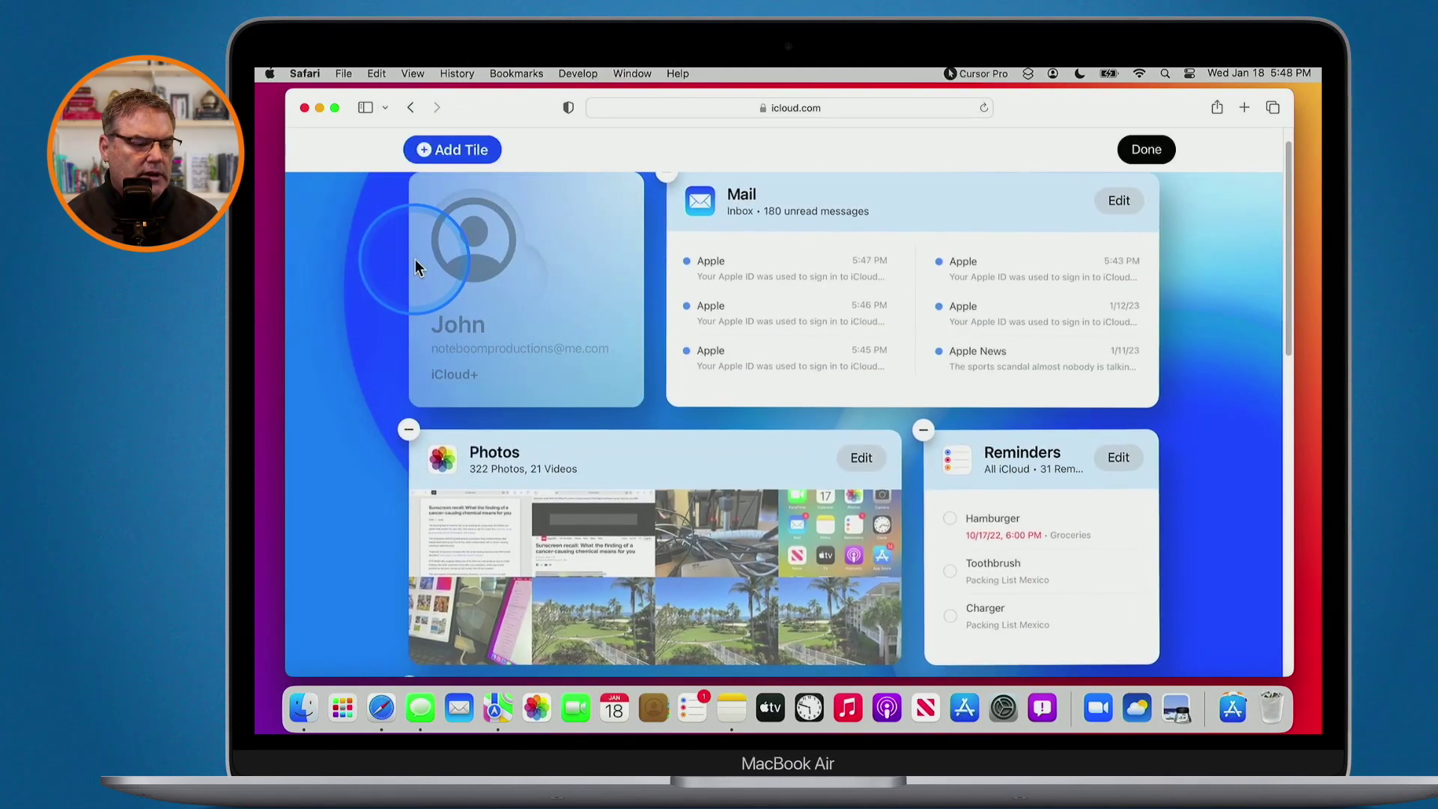
scroll(600, 416, "up", 2)
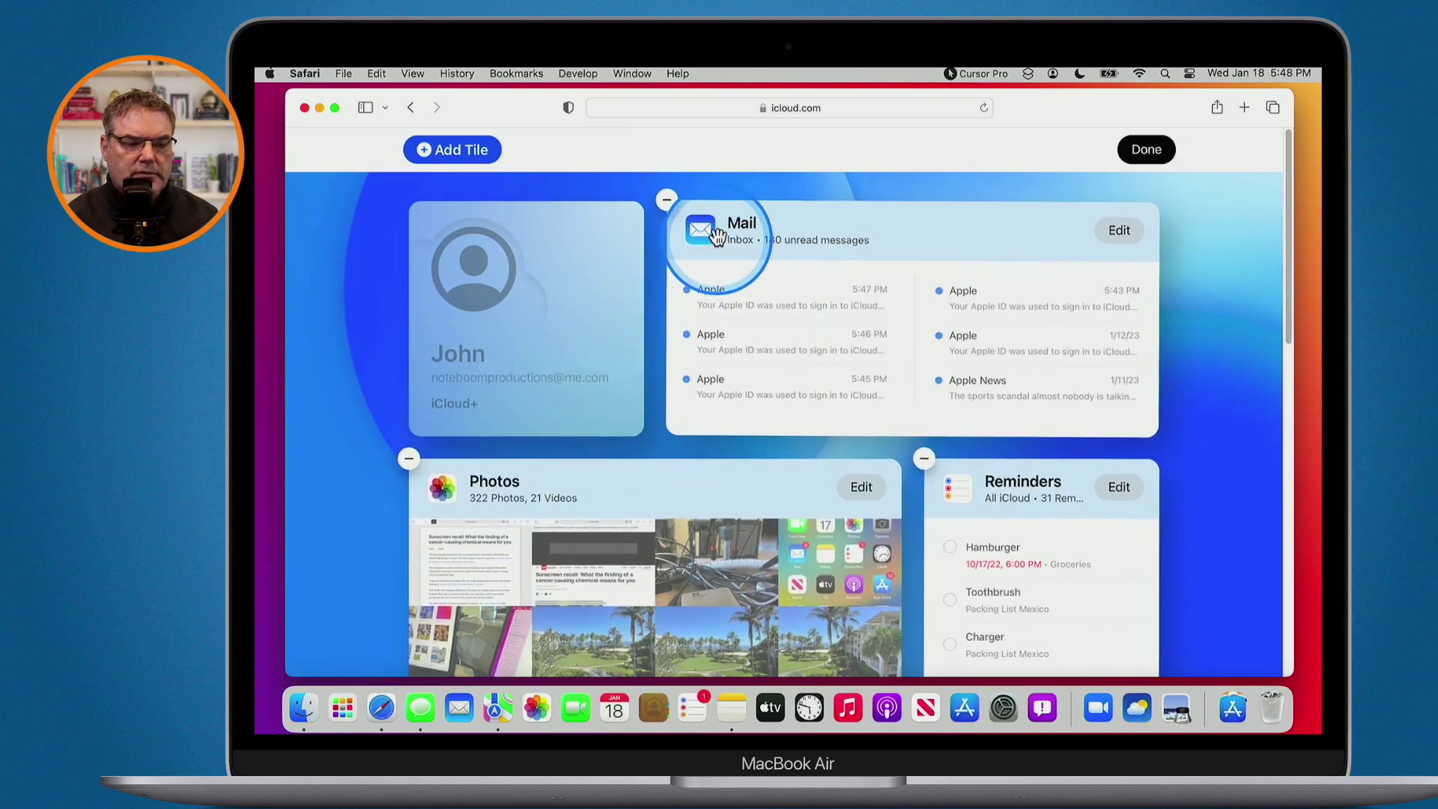
left_click_drag(717, 237, 472, 488)
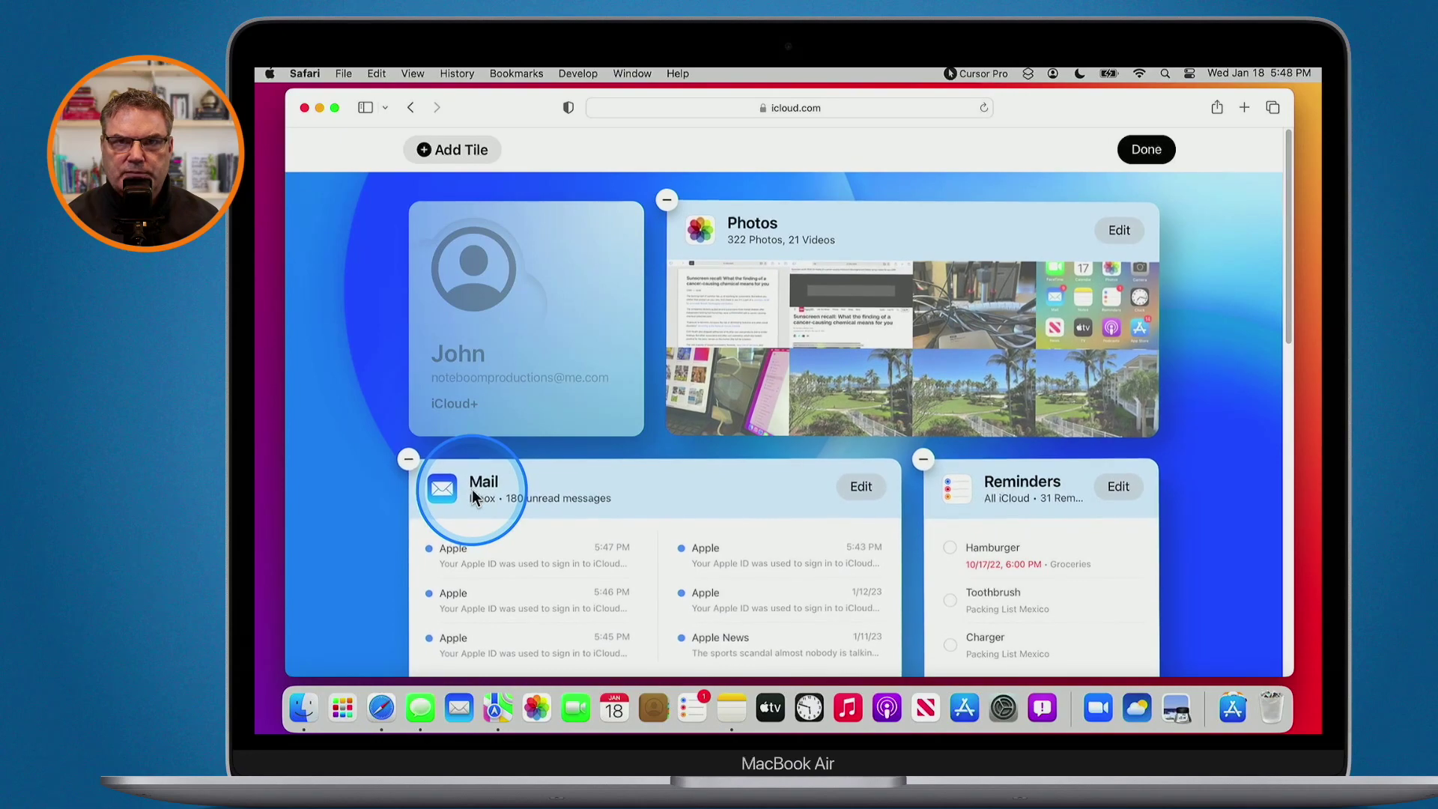
Step: Swap the Notes tile with the Apps tile, and return Notes to its wide slot
scroll(472, 492, "down", 5)
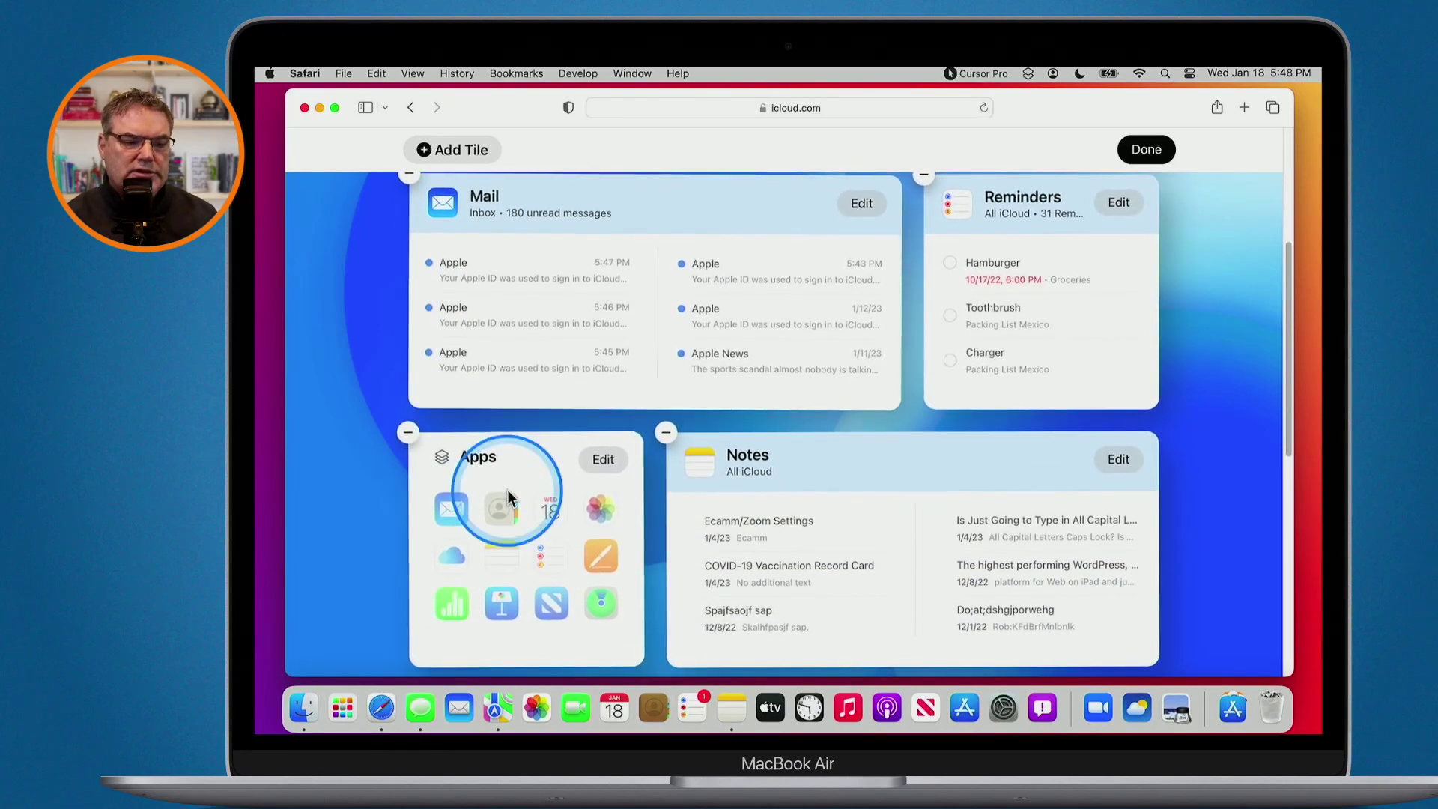
scroll(474, 581, "up", 5)
scroll(475, 581, "down", 8)
left_click(744, 299)
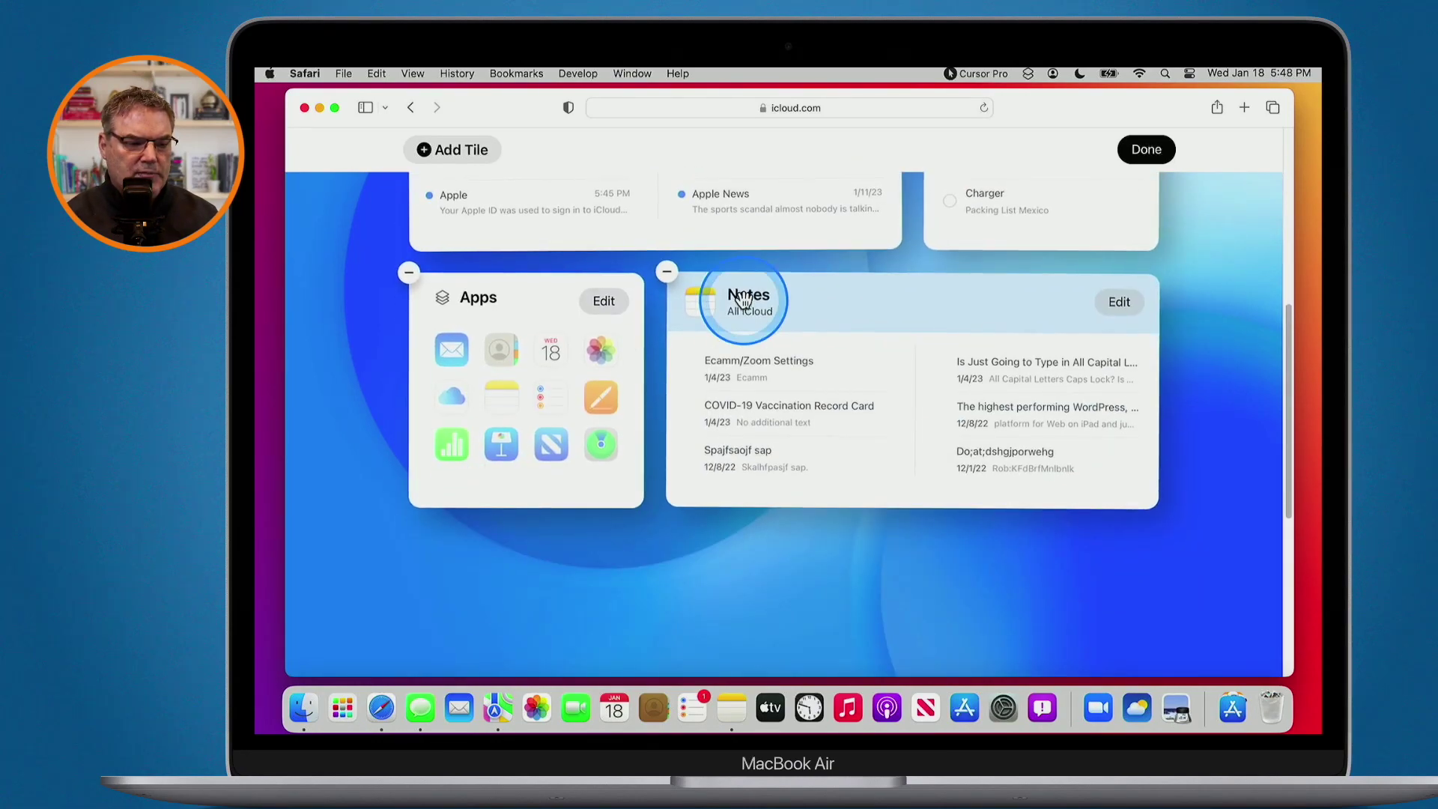
left_click_drag(743, 299, 480, 310)
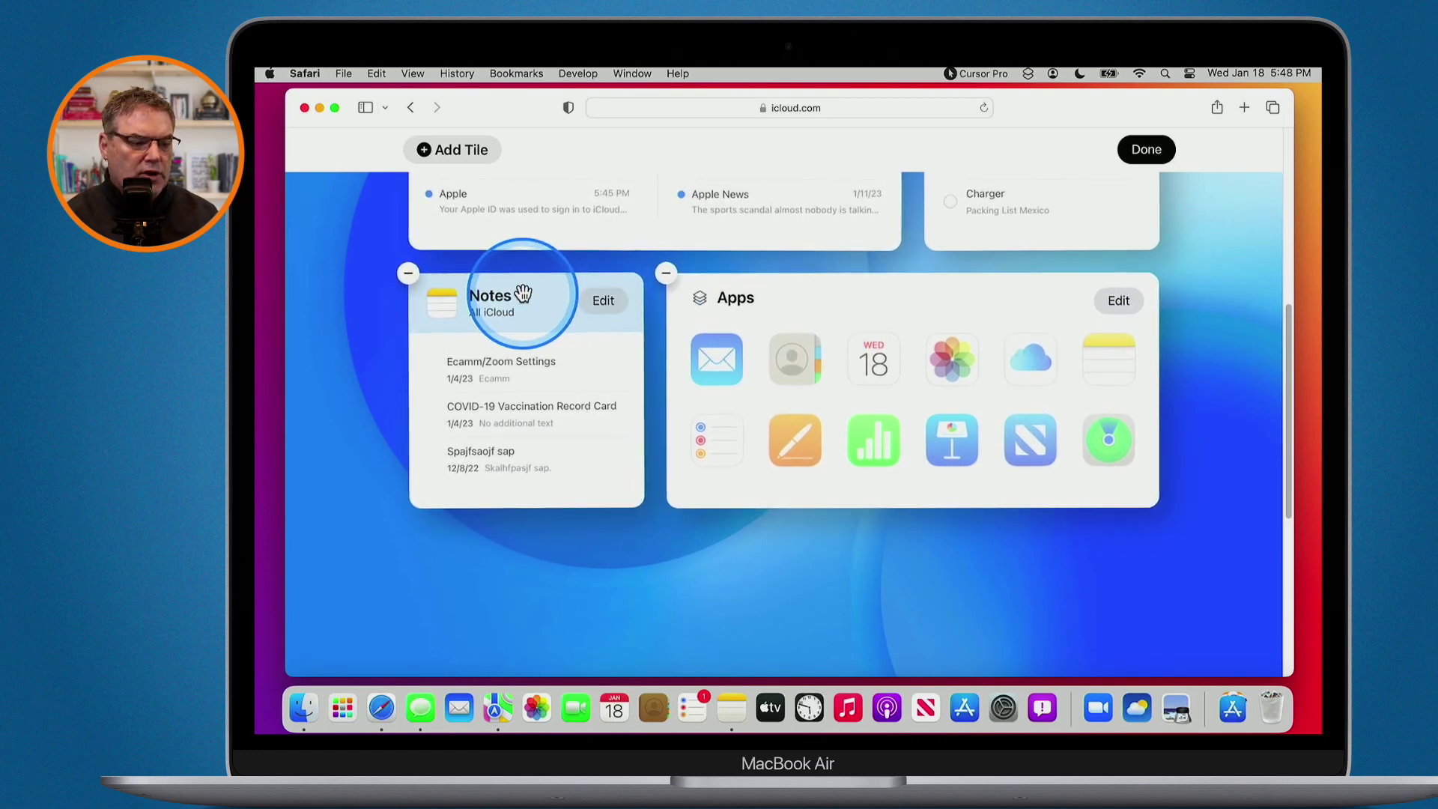
left_click_drag(536, 310, 839, 299)
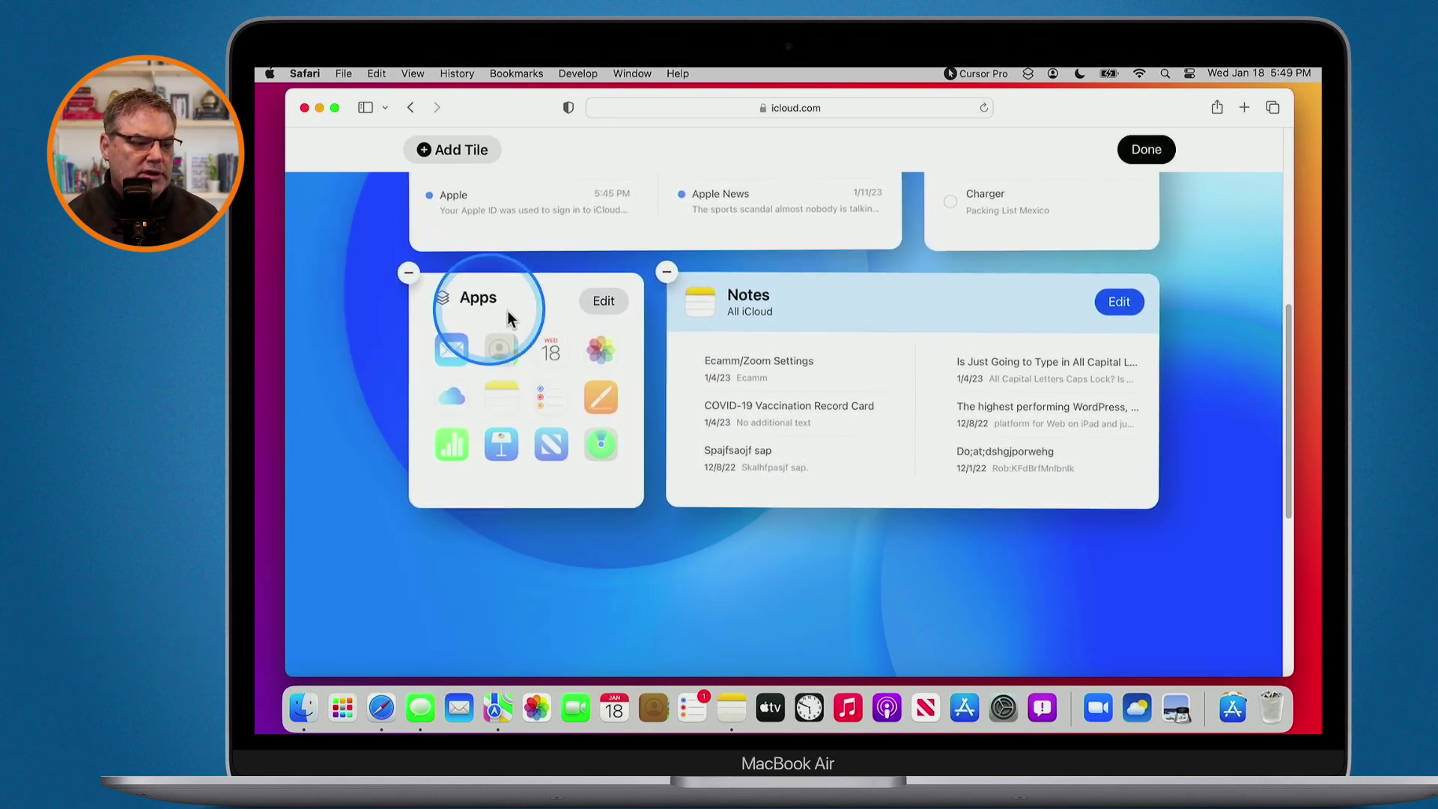
Step: Replace the Apps tile with a Calendar tile, and add a new Apps tile in the row below Calendar
left_click(604, 303)
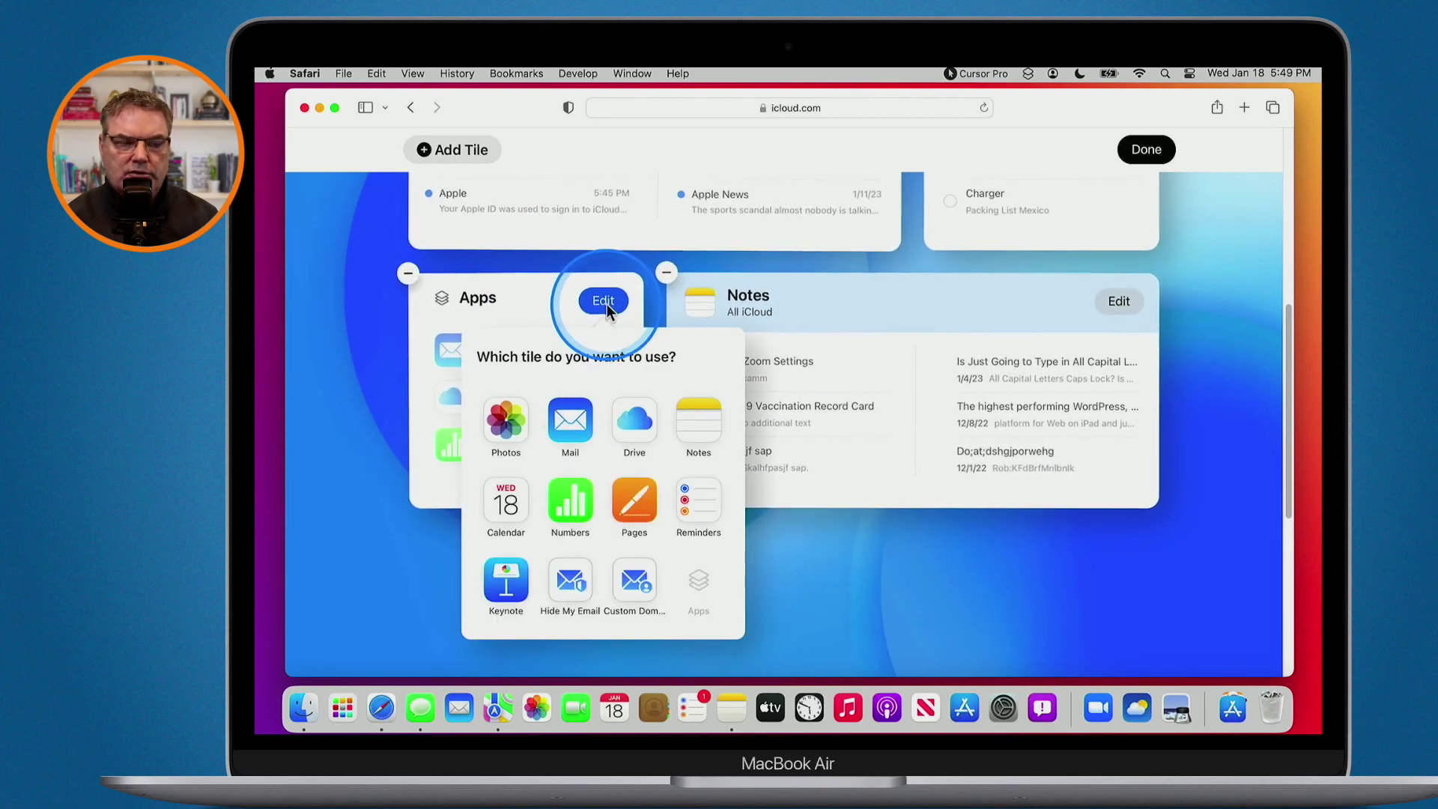
left_click(510, 506)
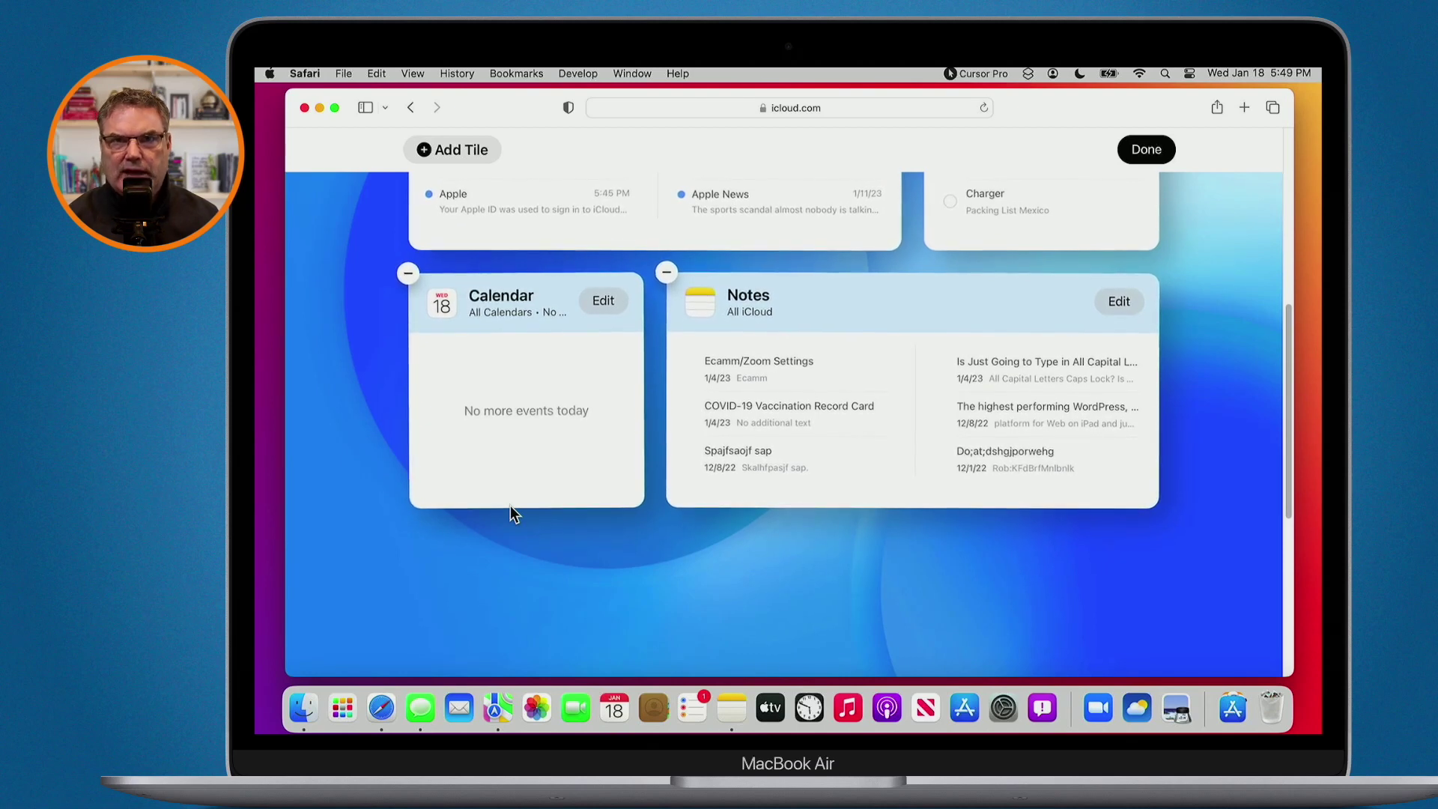
left_click(442, 160)
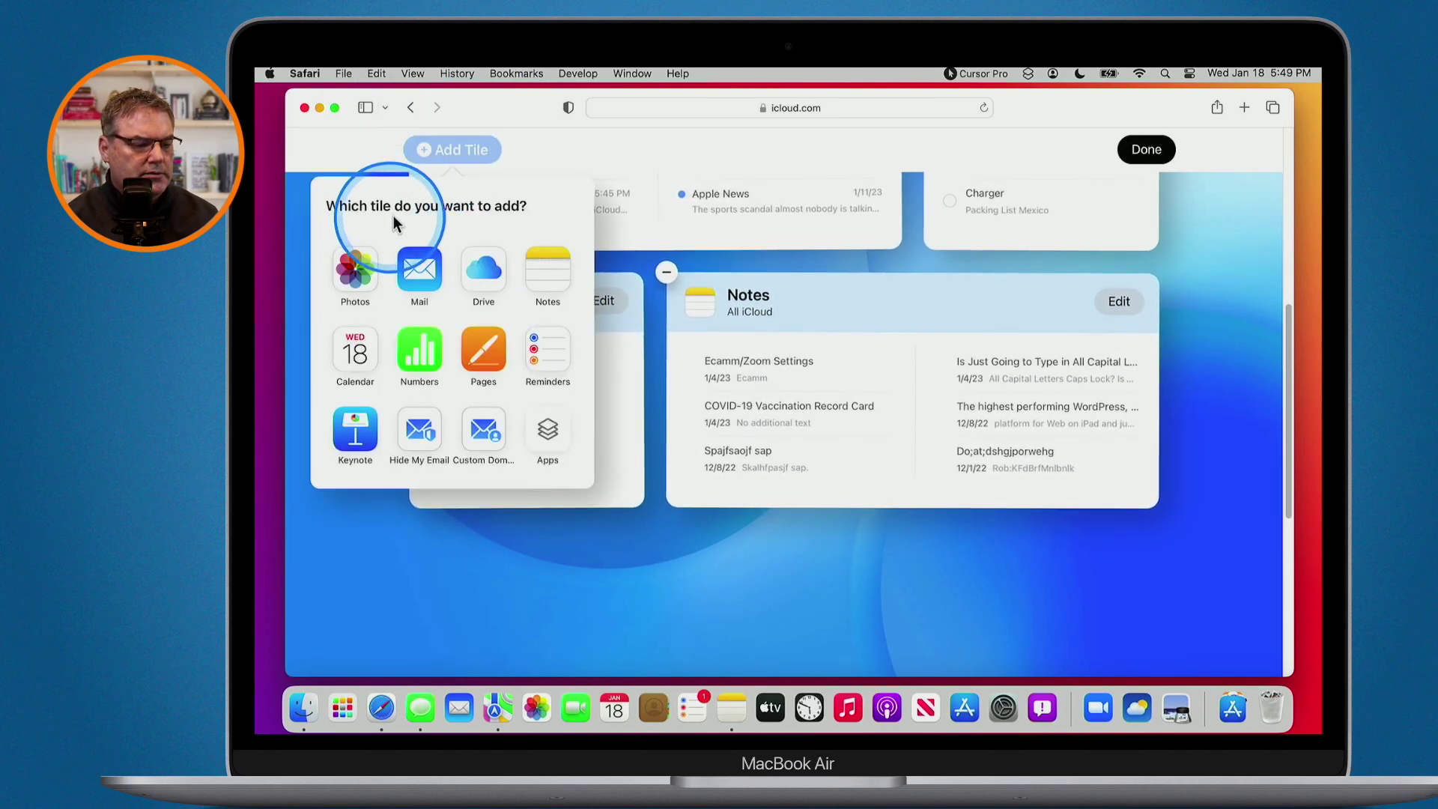
left_click(545, 435)
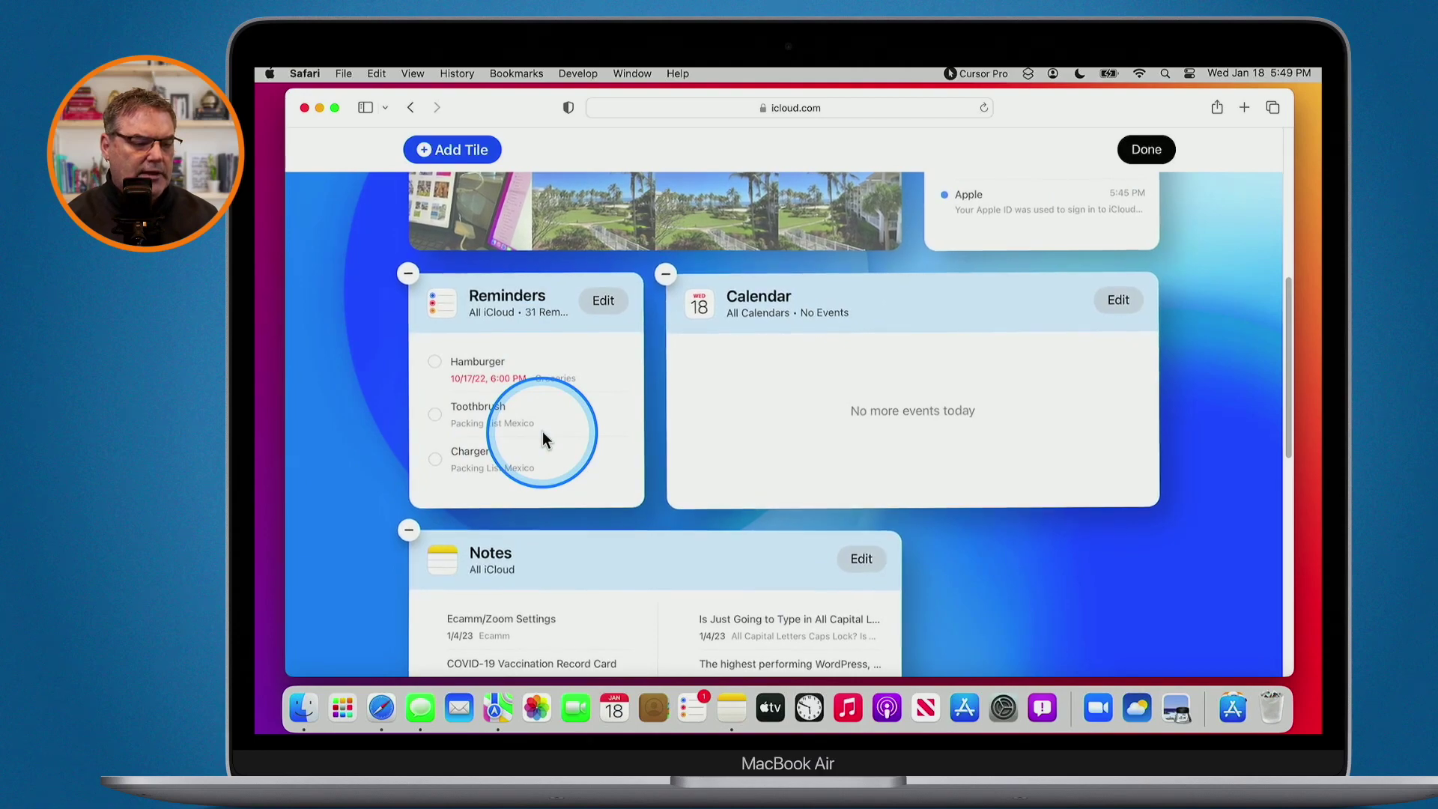
left_click_drag(738, 229, 533, 501)
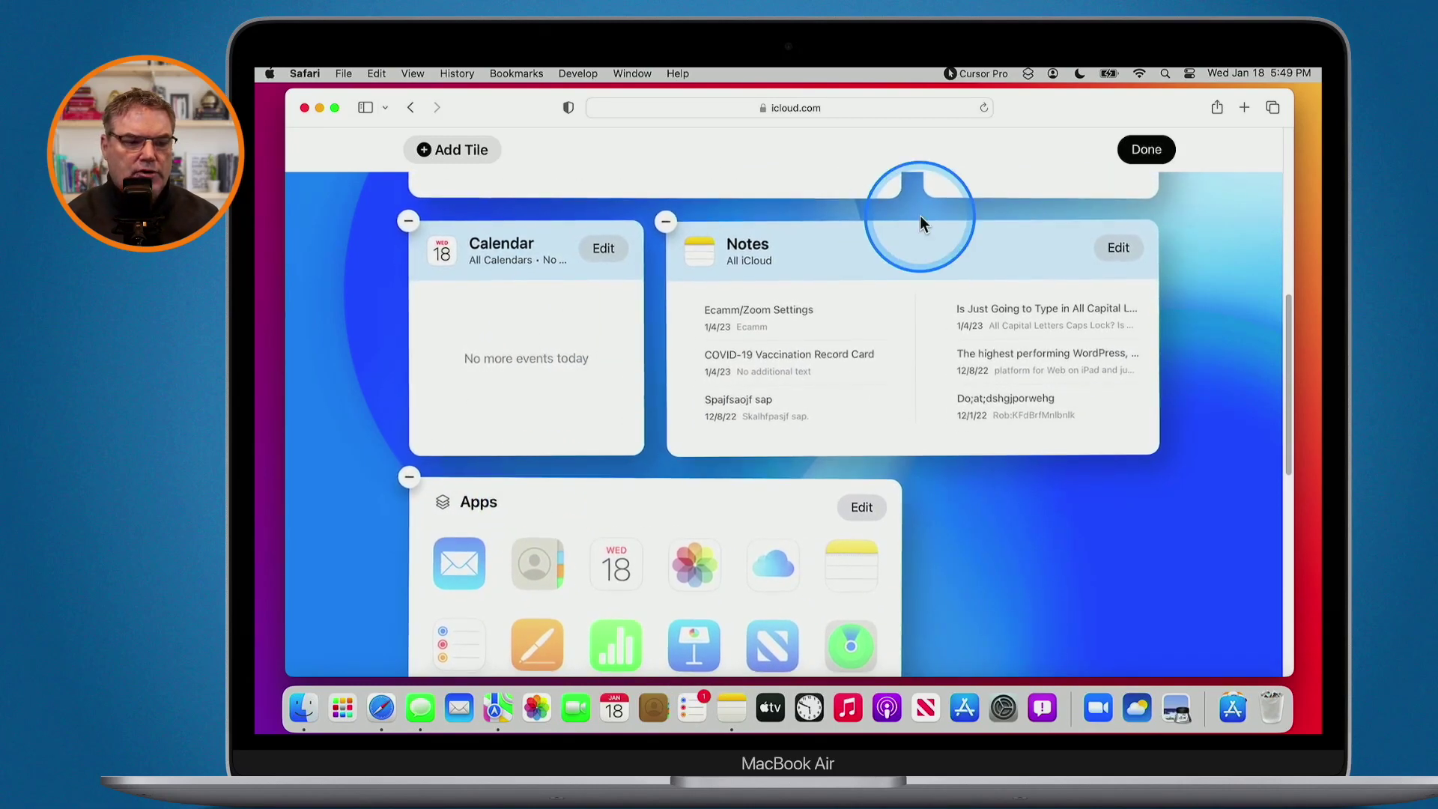
left_click(1146, 152)
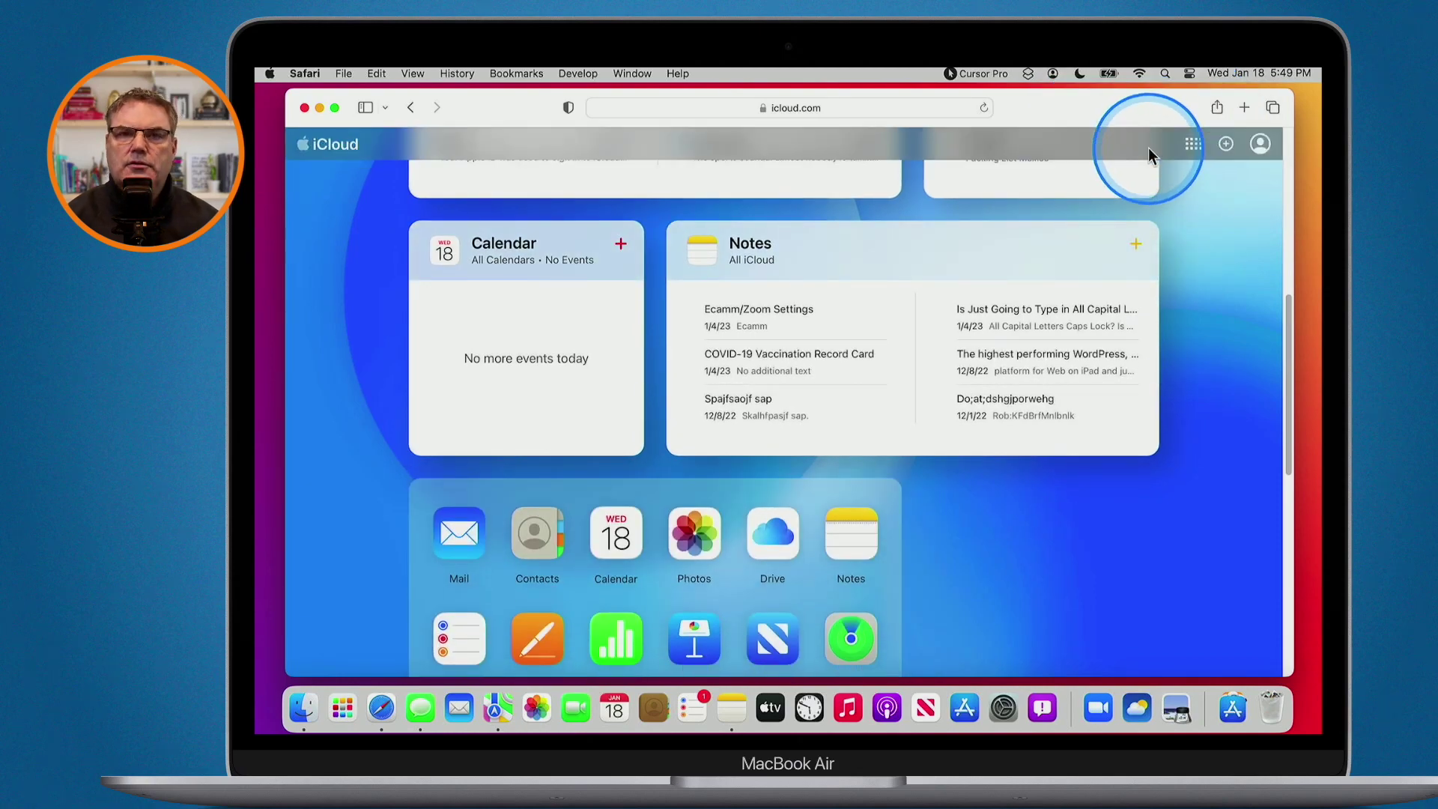
scroll(924, 362, "up", 6)
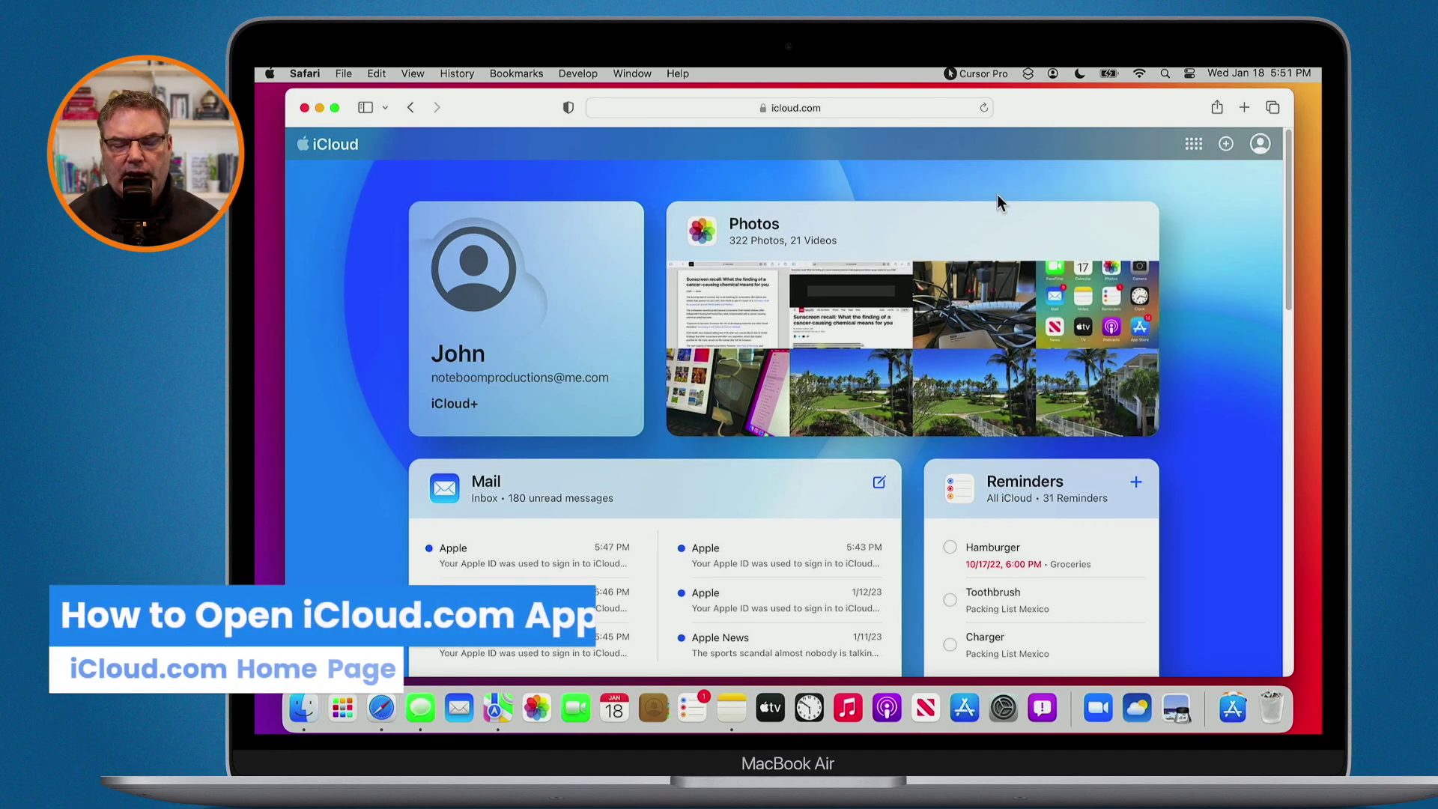
Step: Open the Pages app and return to the iCloud Home Page
left_click(1193, 143)
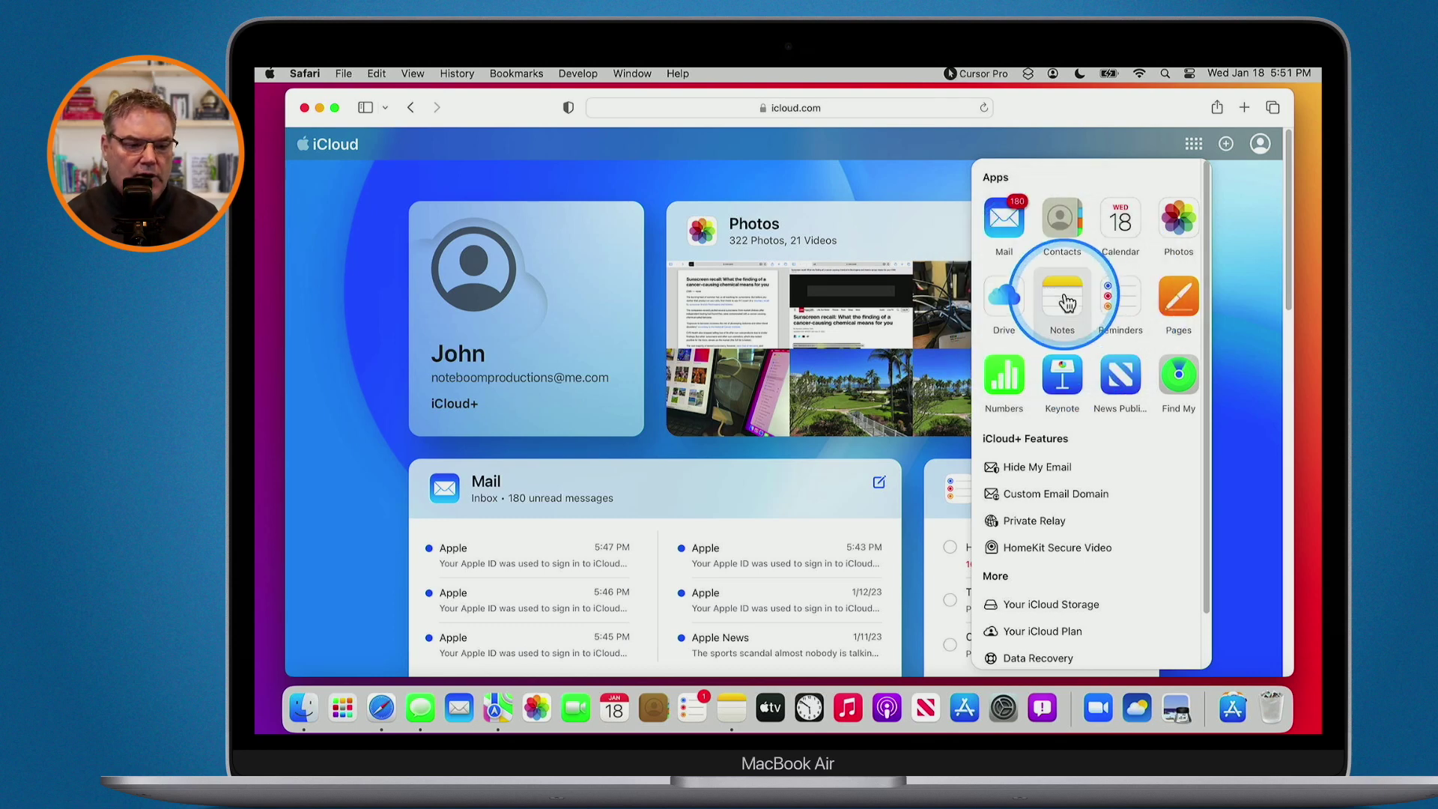
left_click(1172, 307)
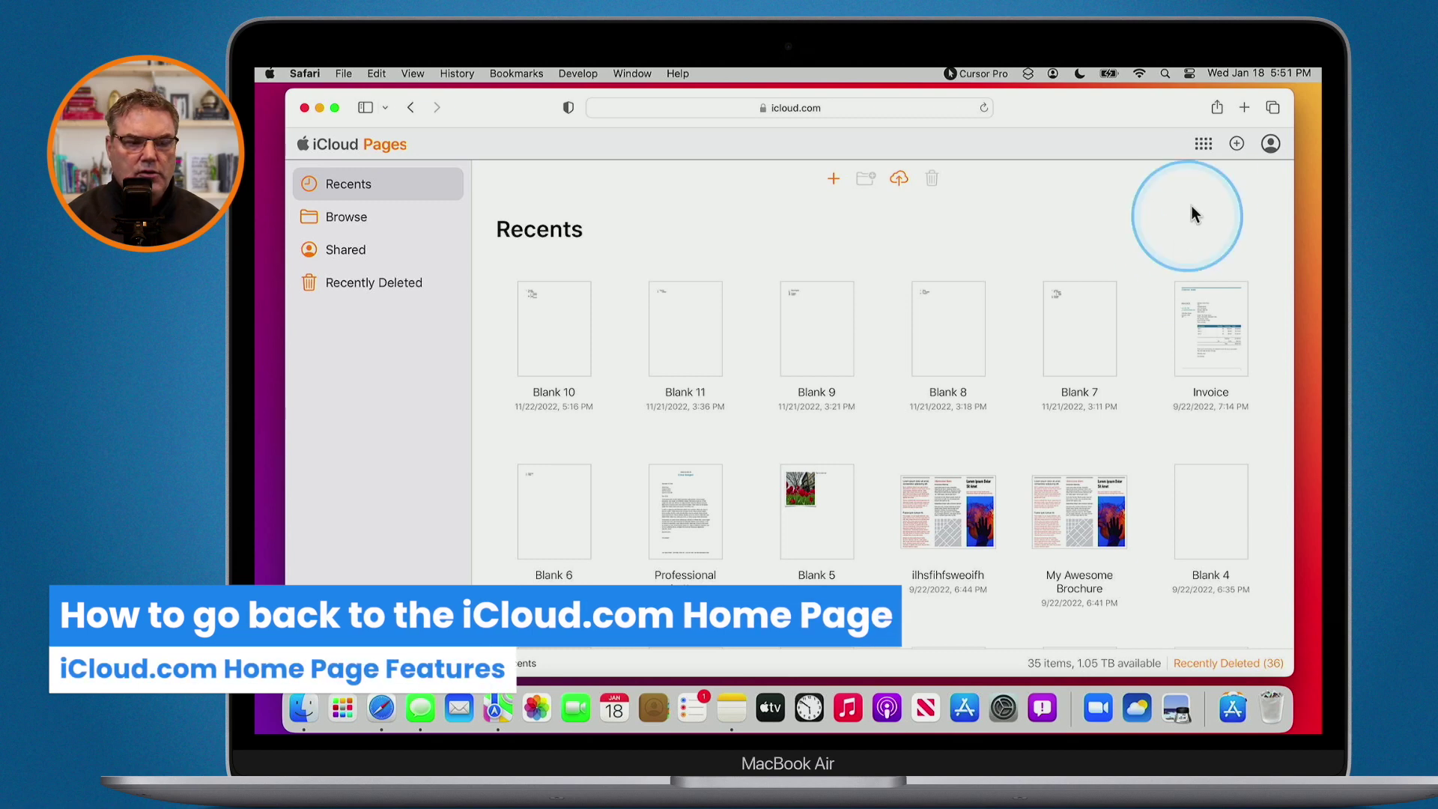
left_click(1202, 144)
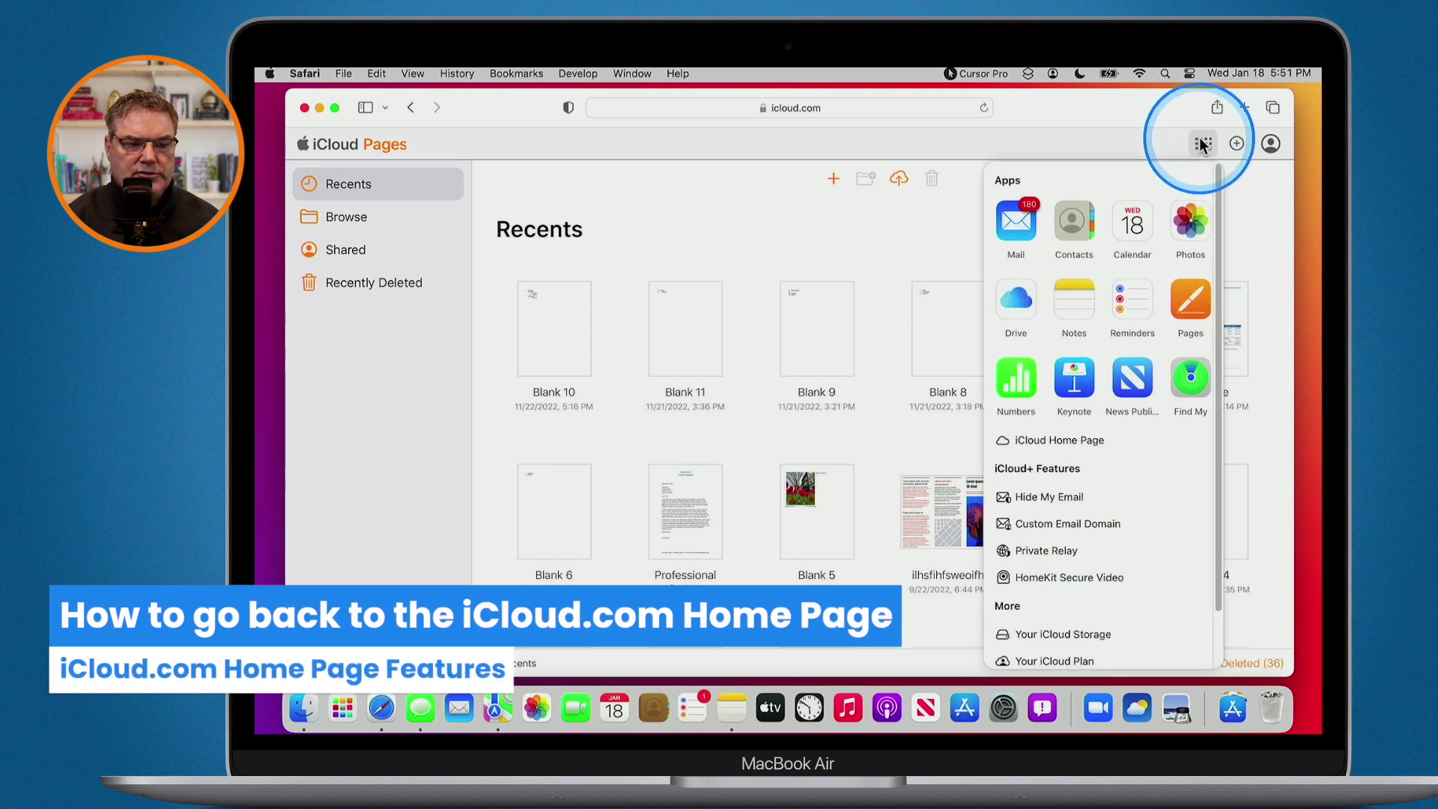
left_click(1046, 449)
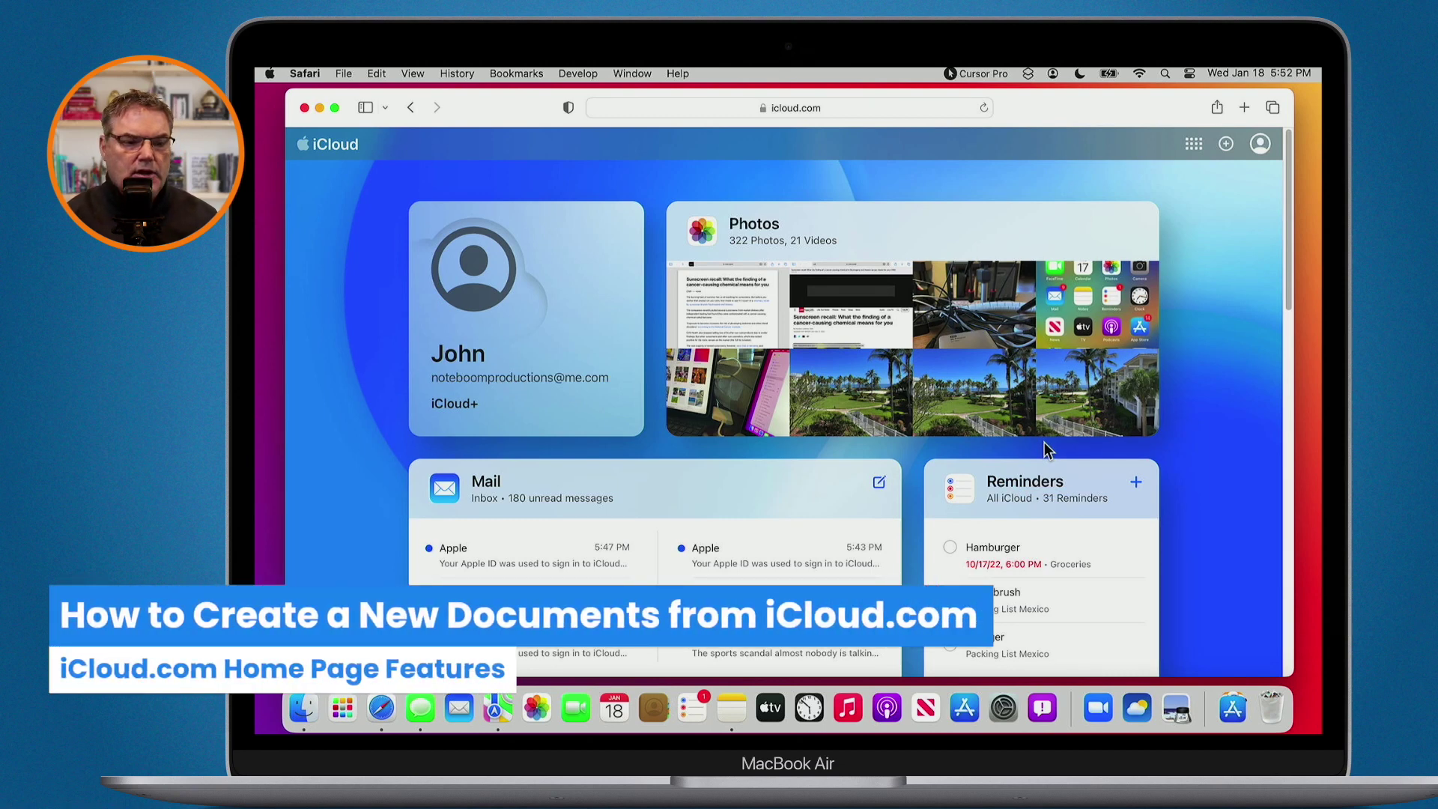
Step: View the choices for creating new items, and open the iCloud+ feature Hide My Email
left_click(1226, 144)
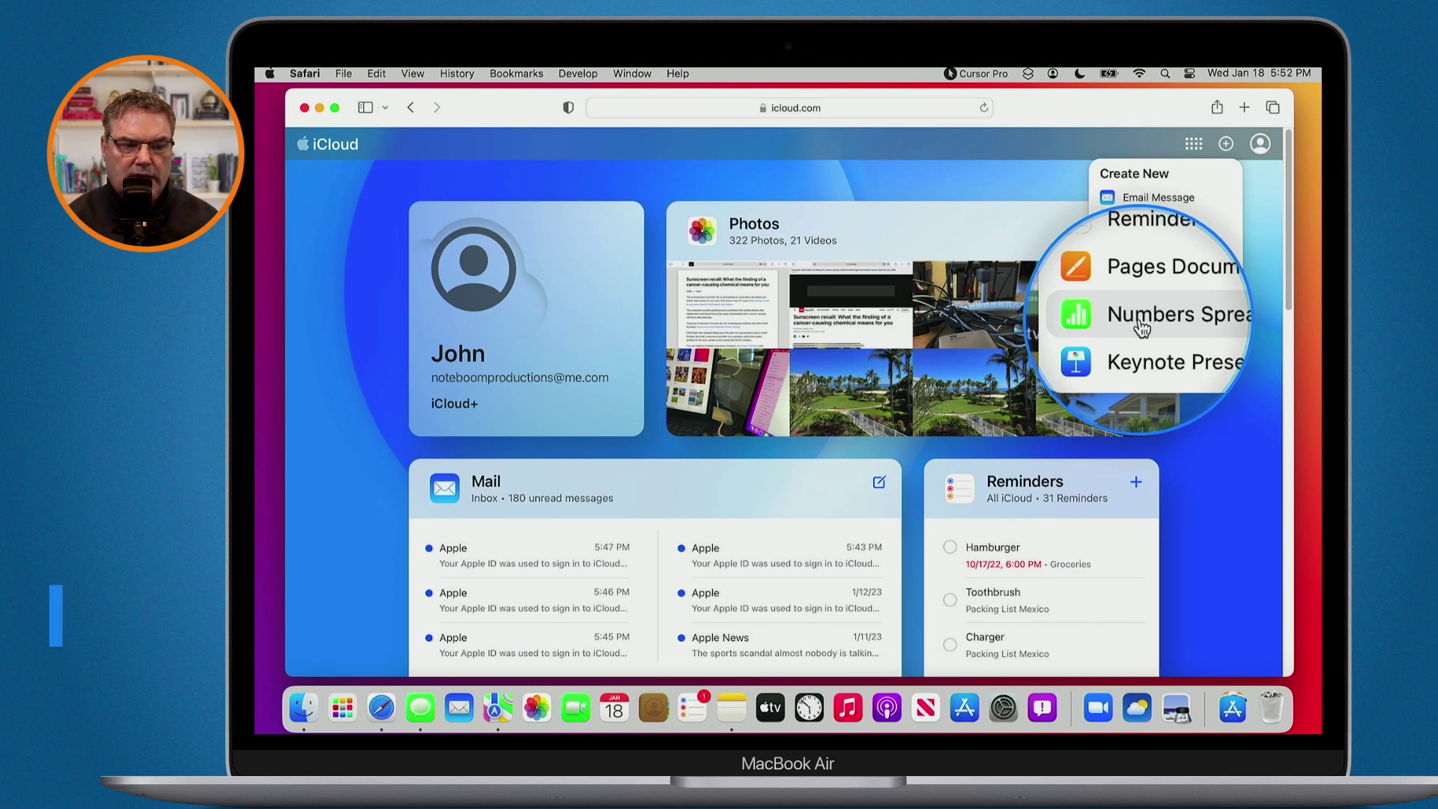
left_click(1046, 168)
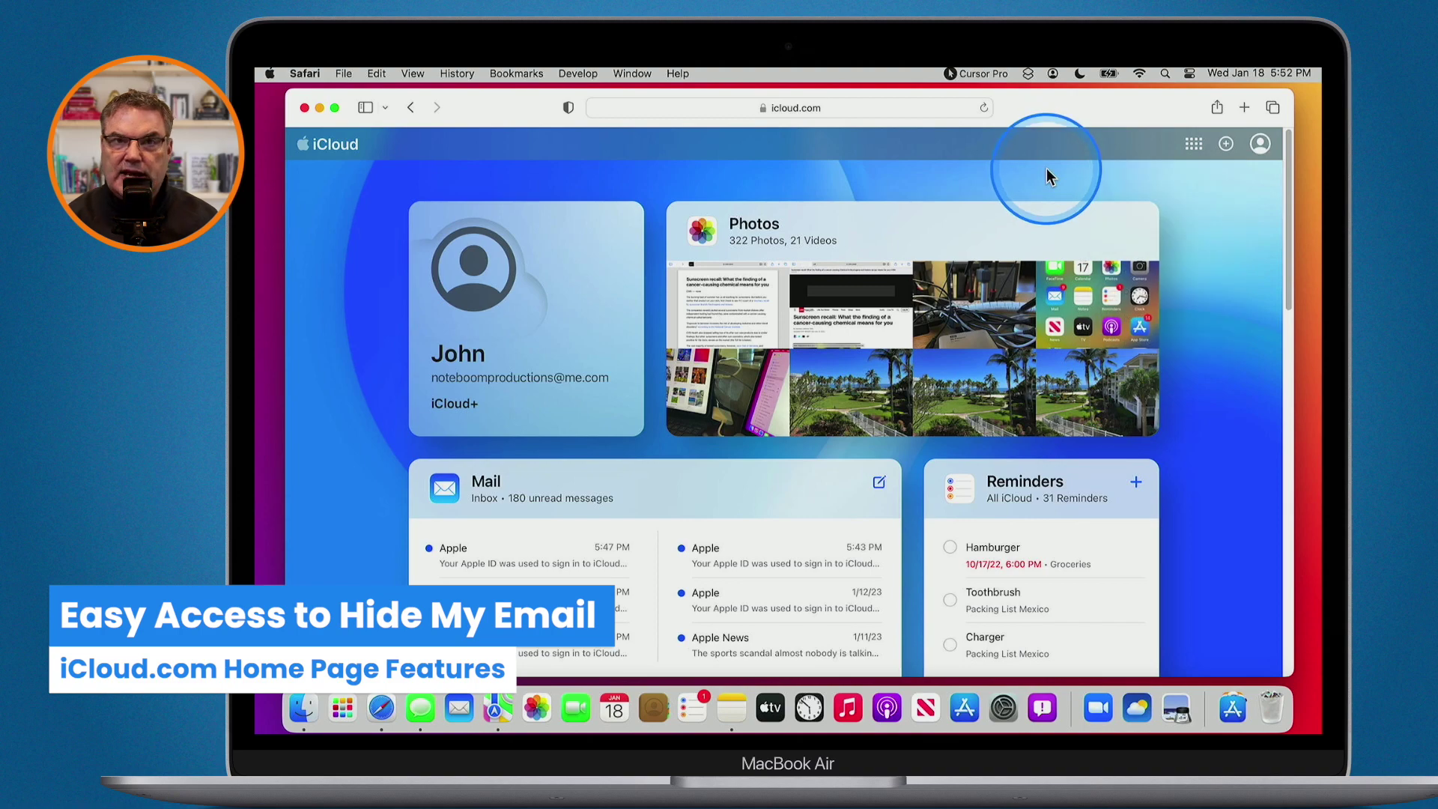
left_click(1194, 146)
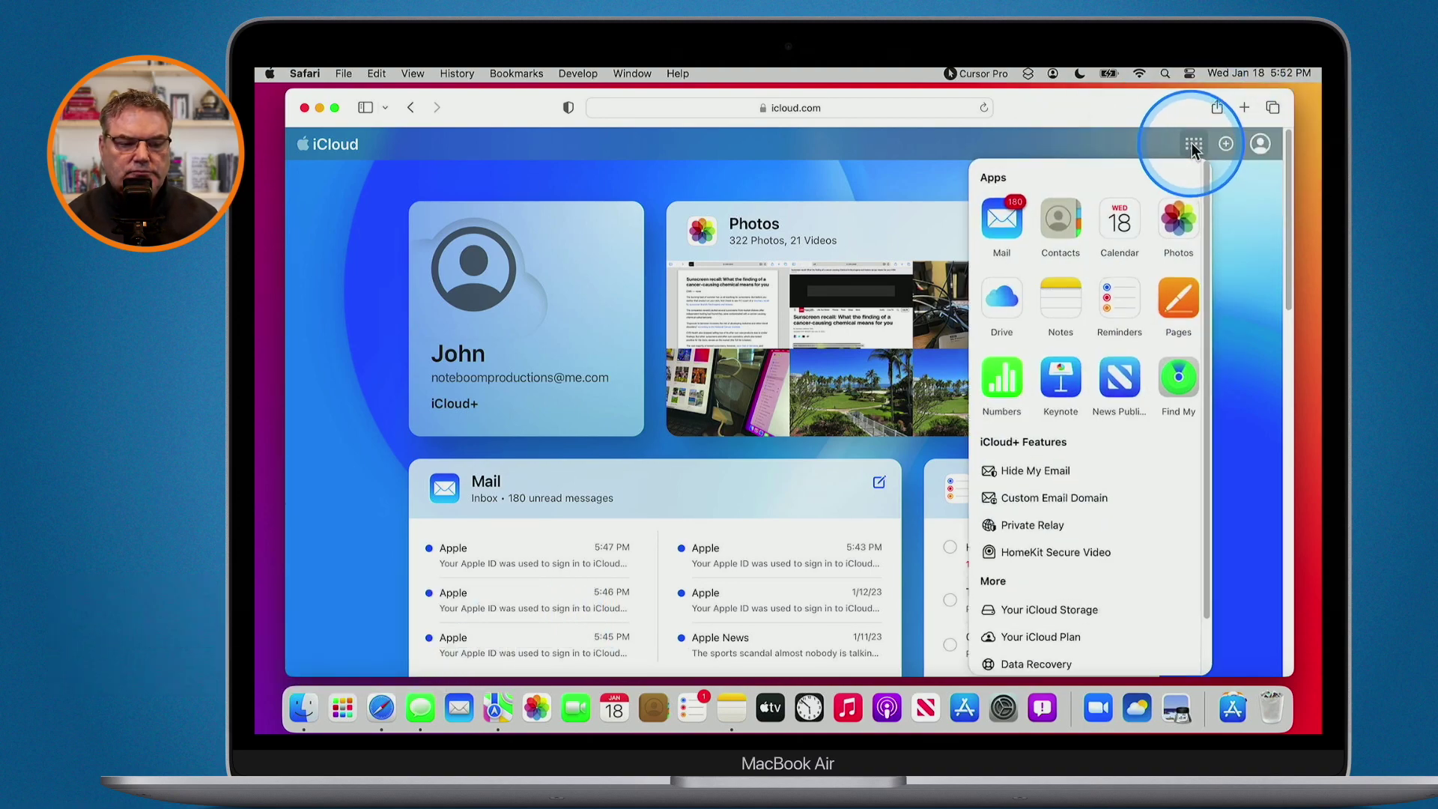
left_click(1027, 471)
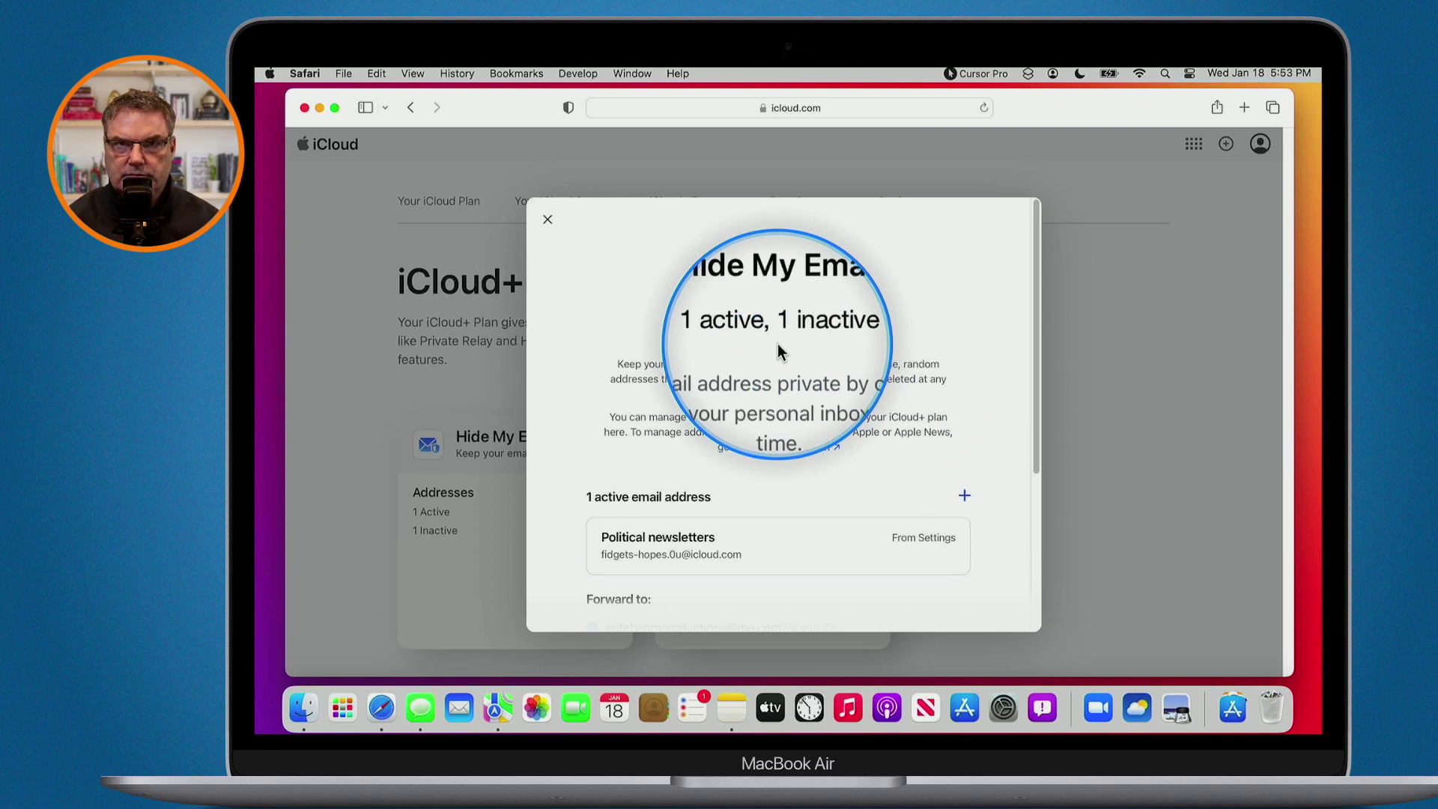
Step: Close the Hide My Email details and open the Your iCloud Storage page
left_click(547, 221)
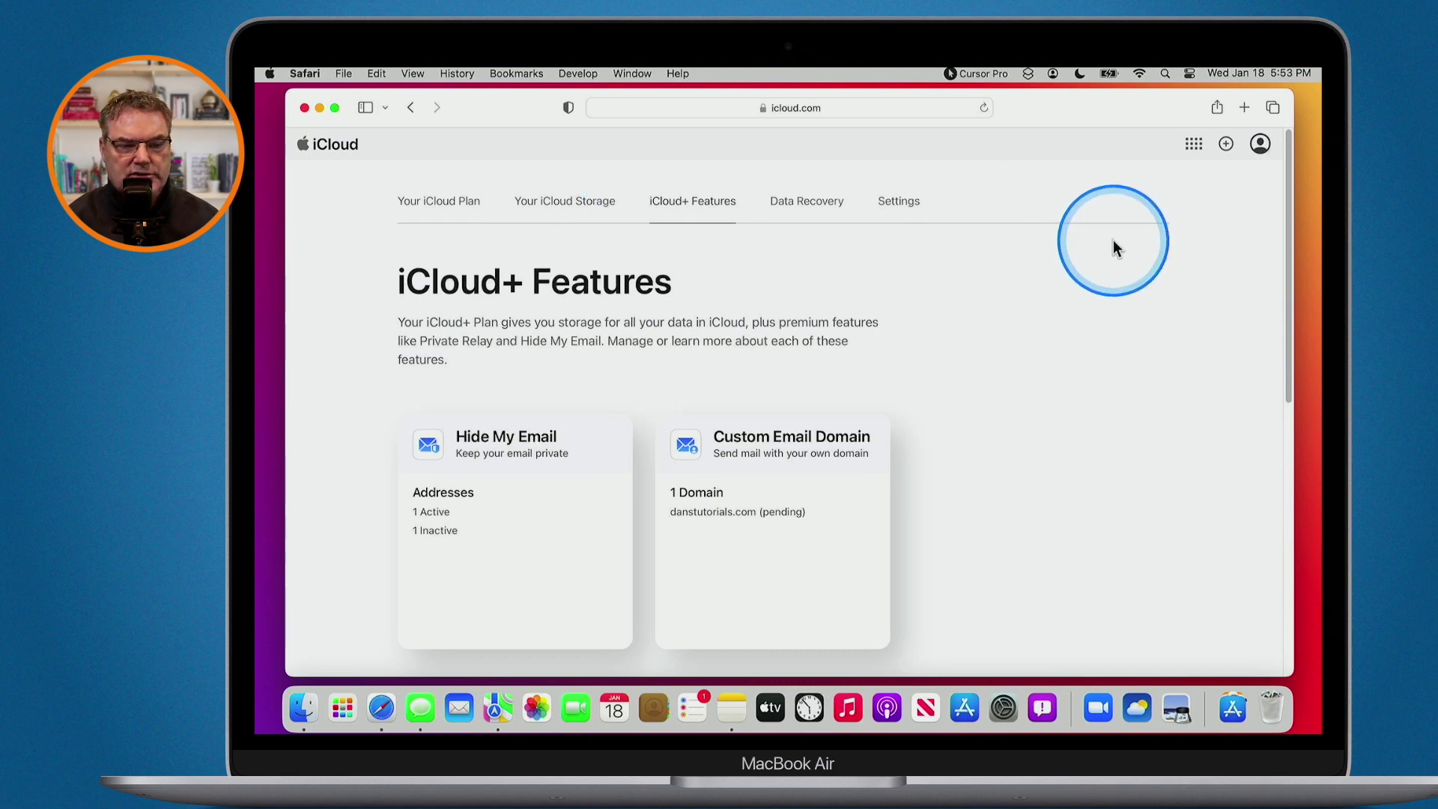
left_click(1194, 145)
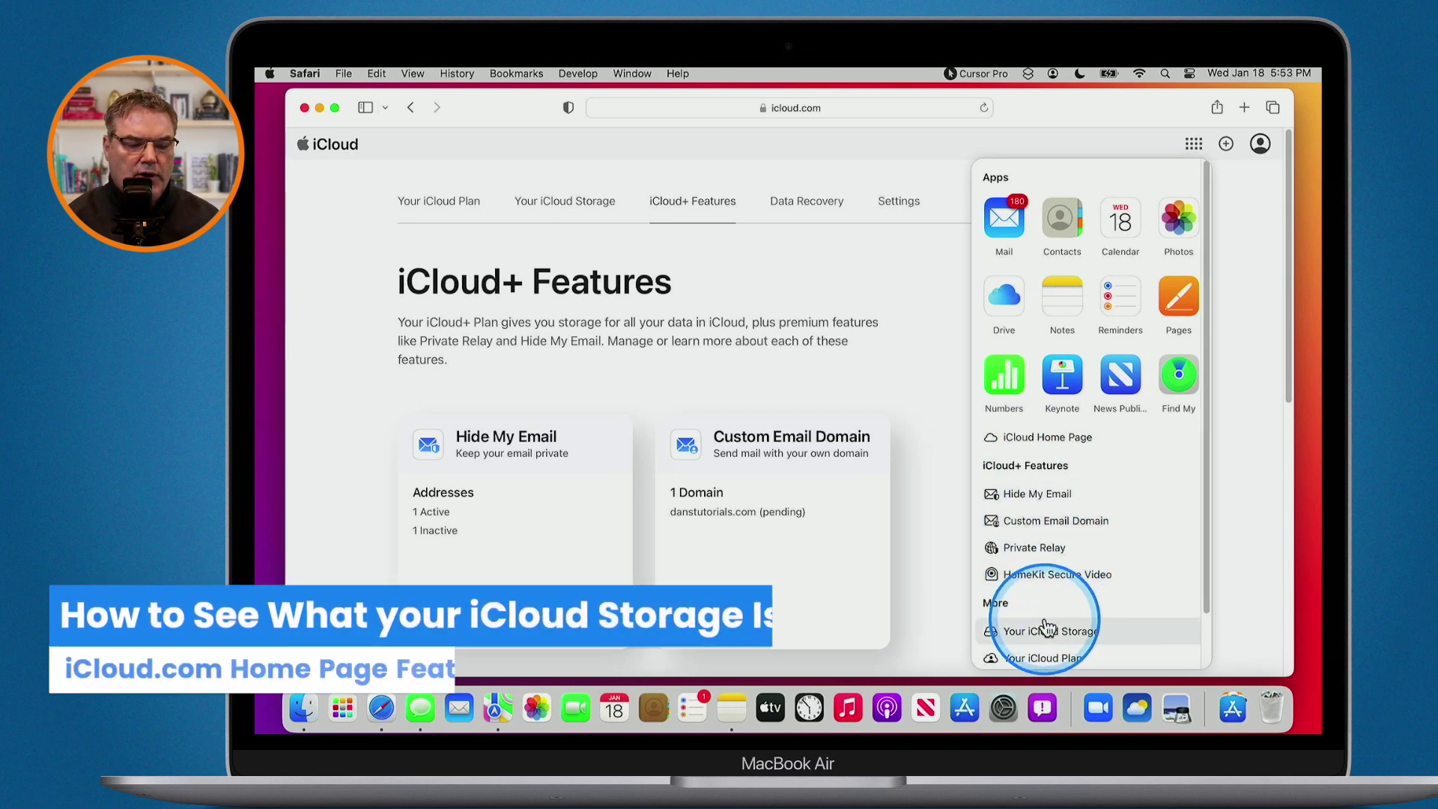
scroll(1046, 628, "down", 2)
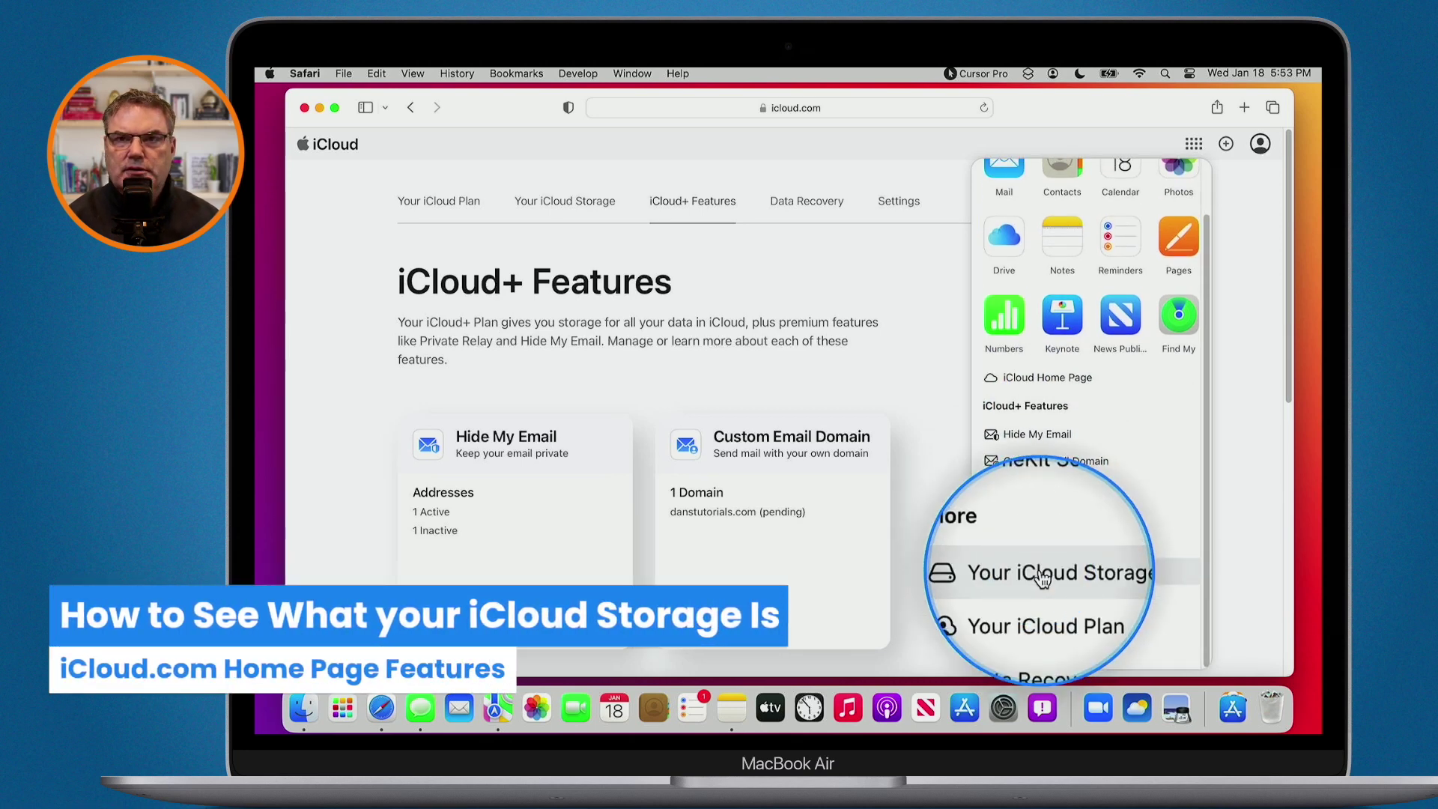
left_click(1040, 572)
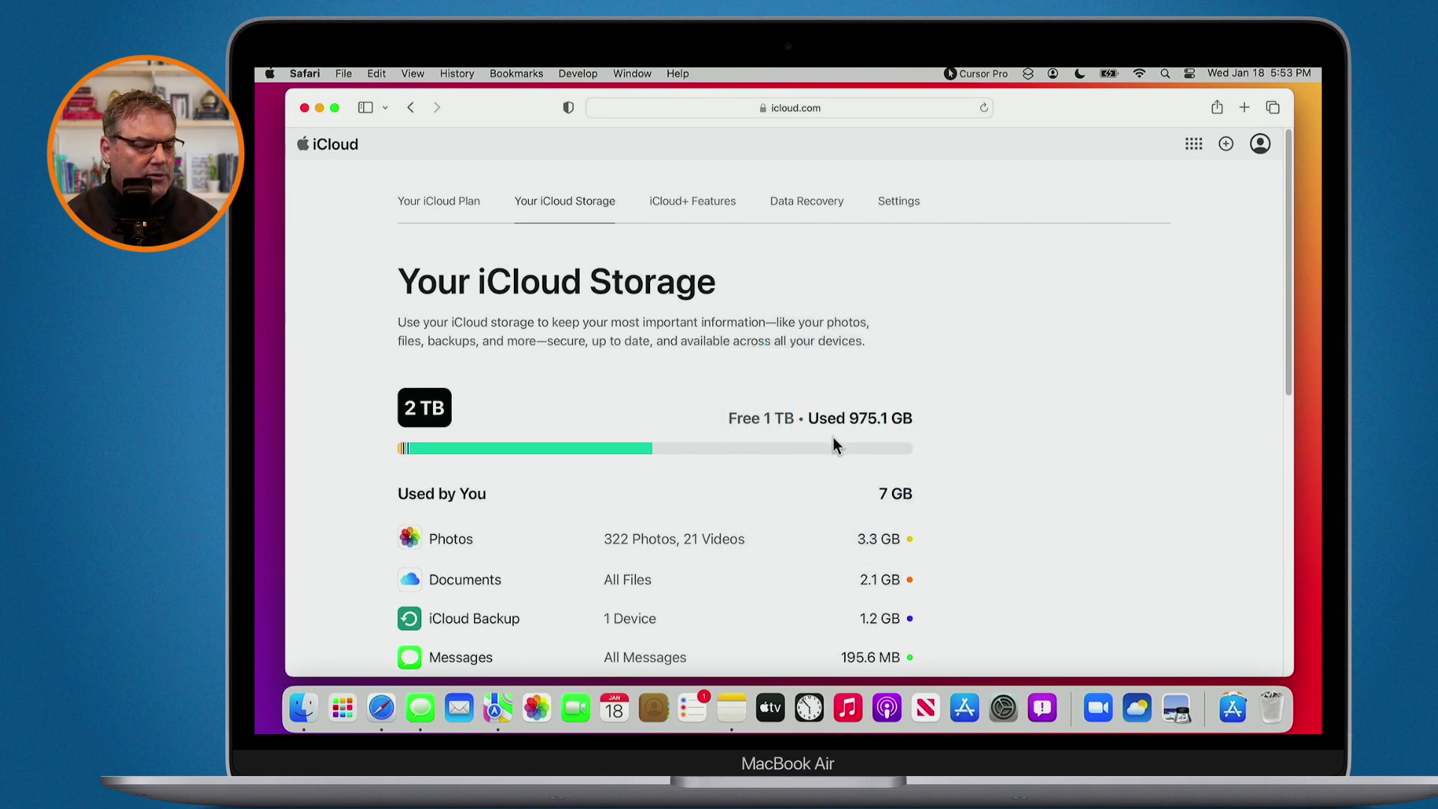
Step: Review the iCloud storage used by you and by family, down to the Continue on Device option for managing storage
scroll(832, 438, "down", 5)
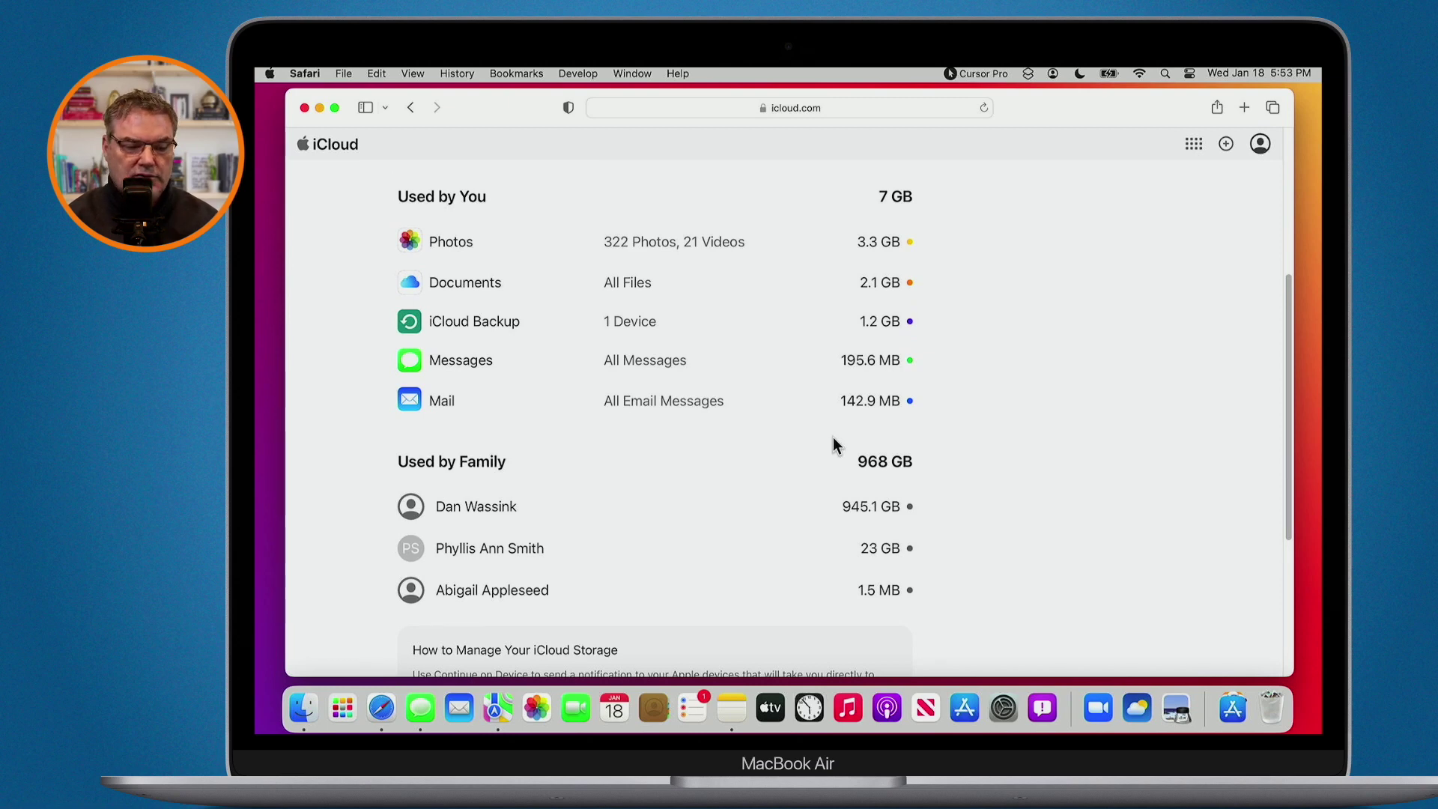
scroll(833, 437, "down", 5)
left_click(548, 465)
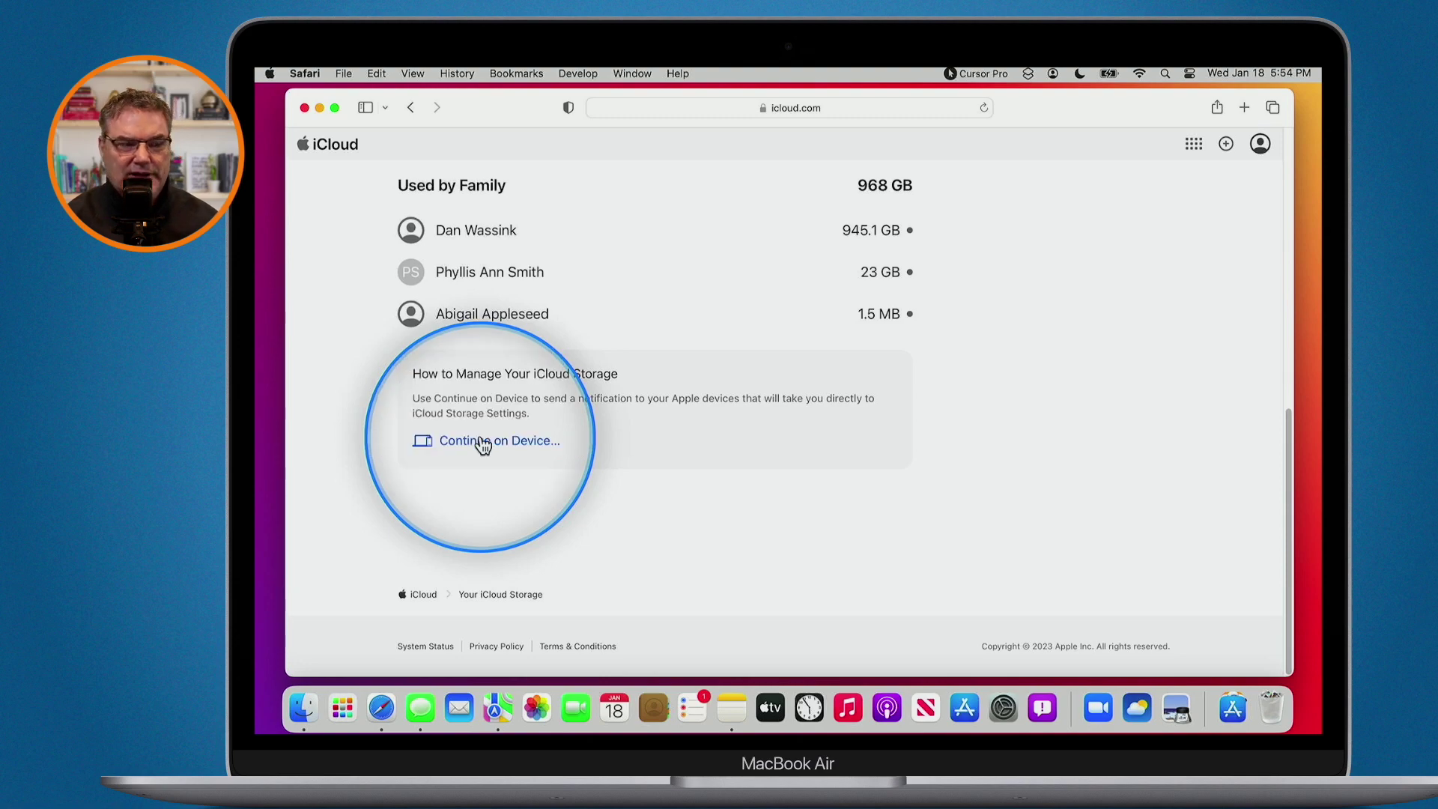
scroll(483, 445, "up", 10)
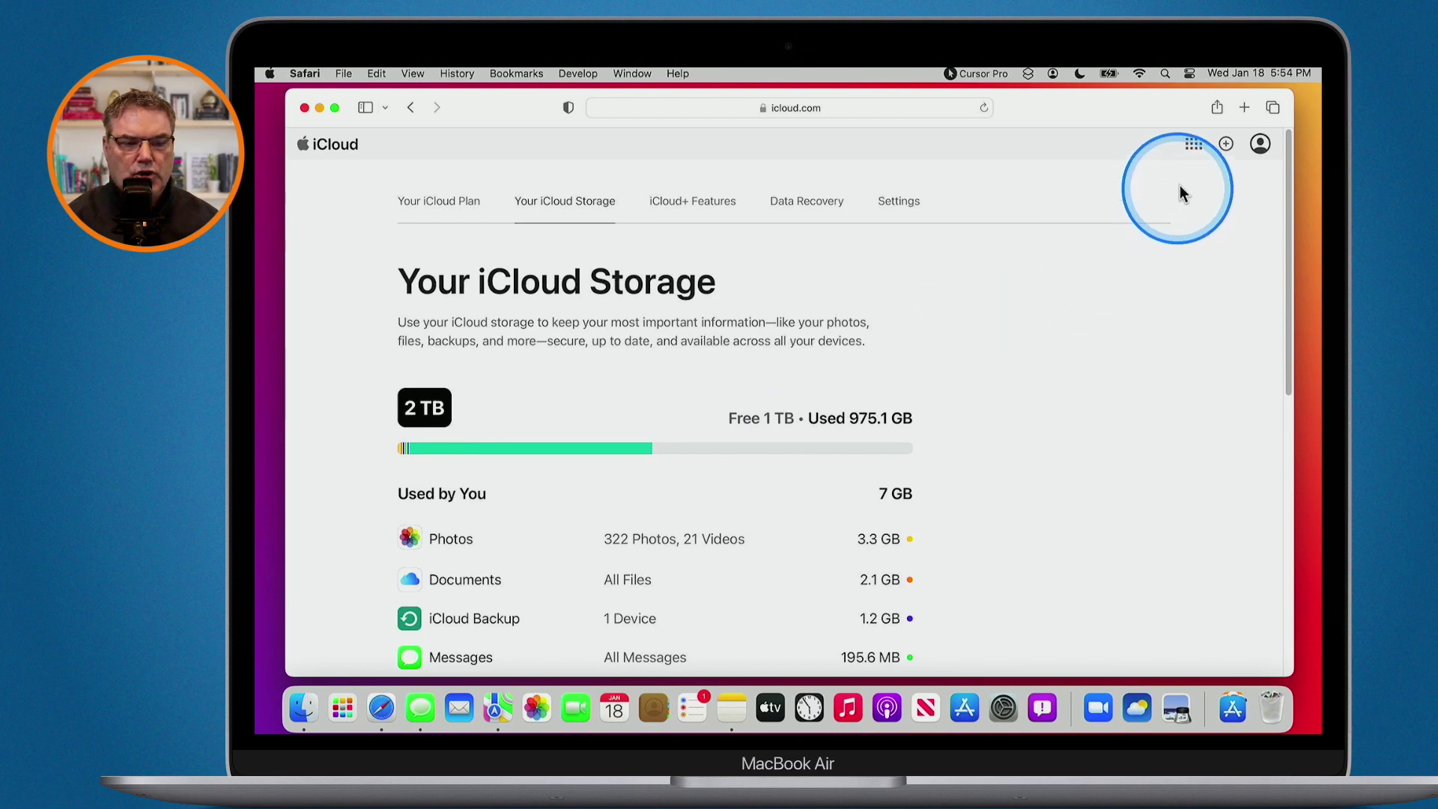
Step: Open the Data Recovery page to view the options for restoring files, bookmarks and contacts
left_click(1194, 145)
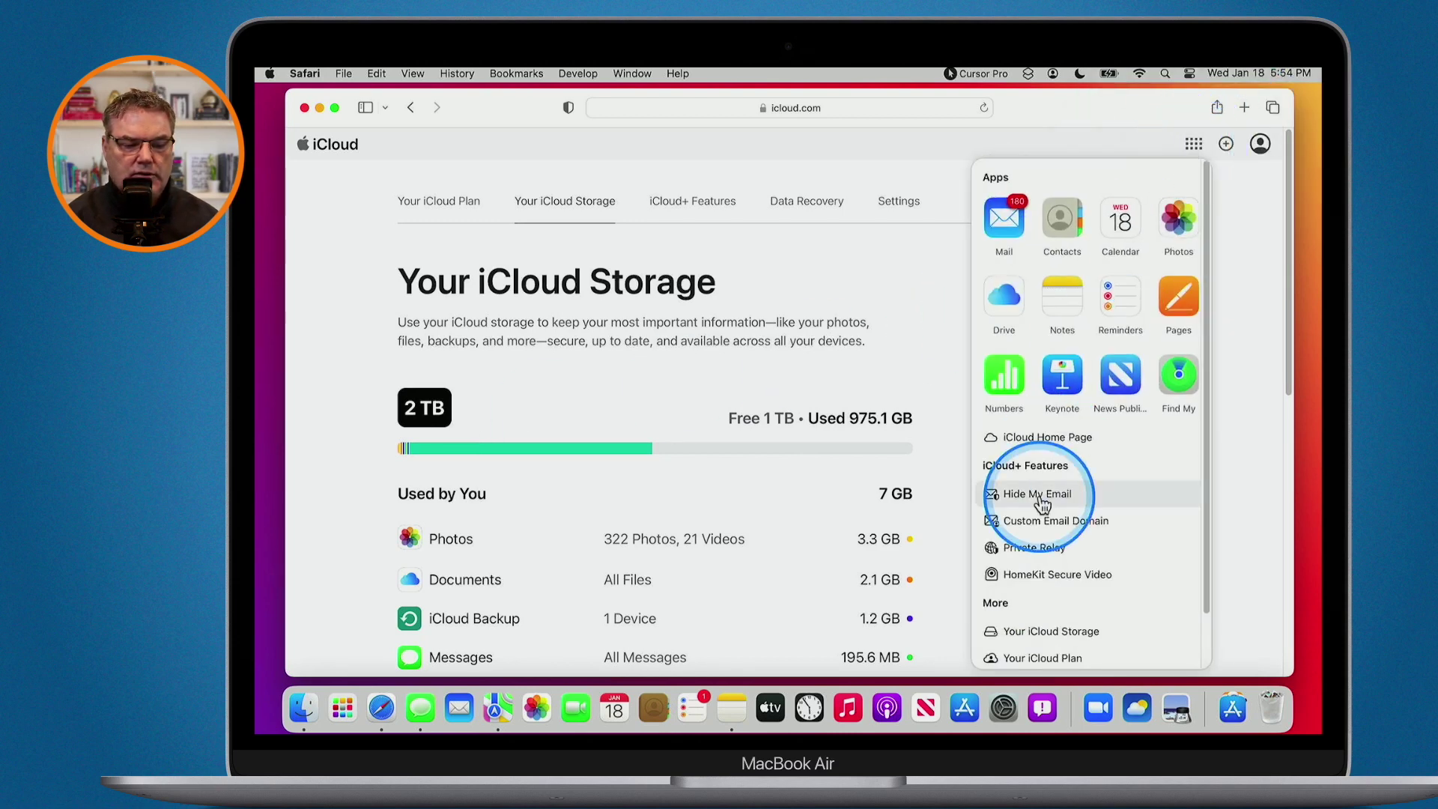
scroll(1042, 503, "down", 2)
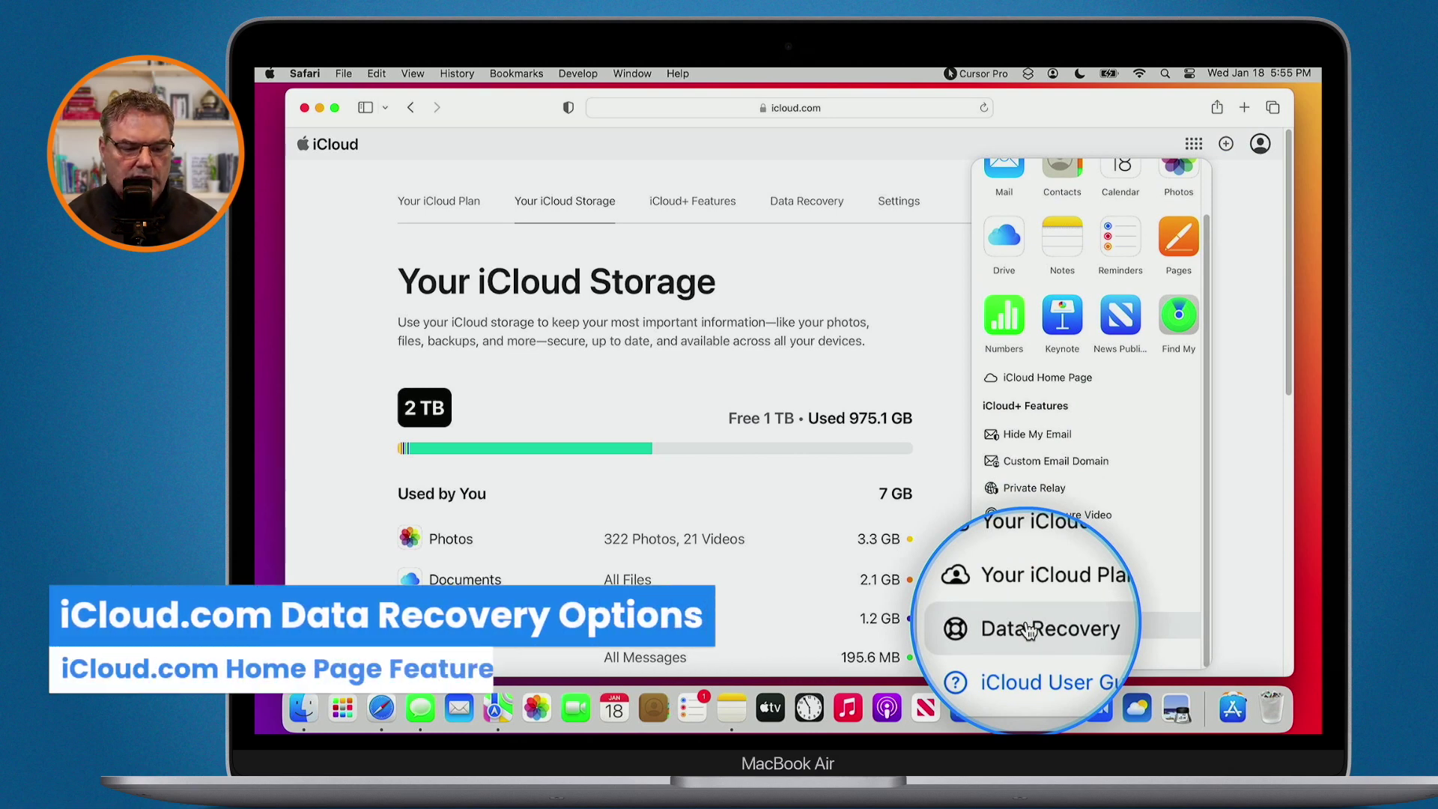
left_click(1027, 626)
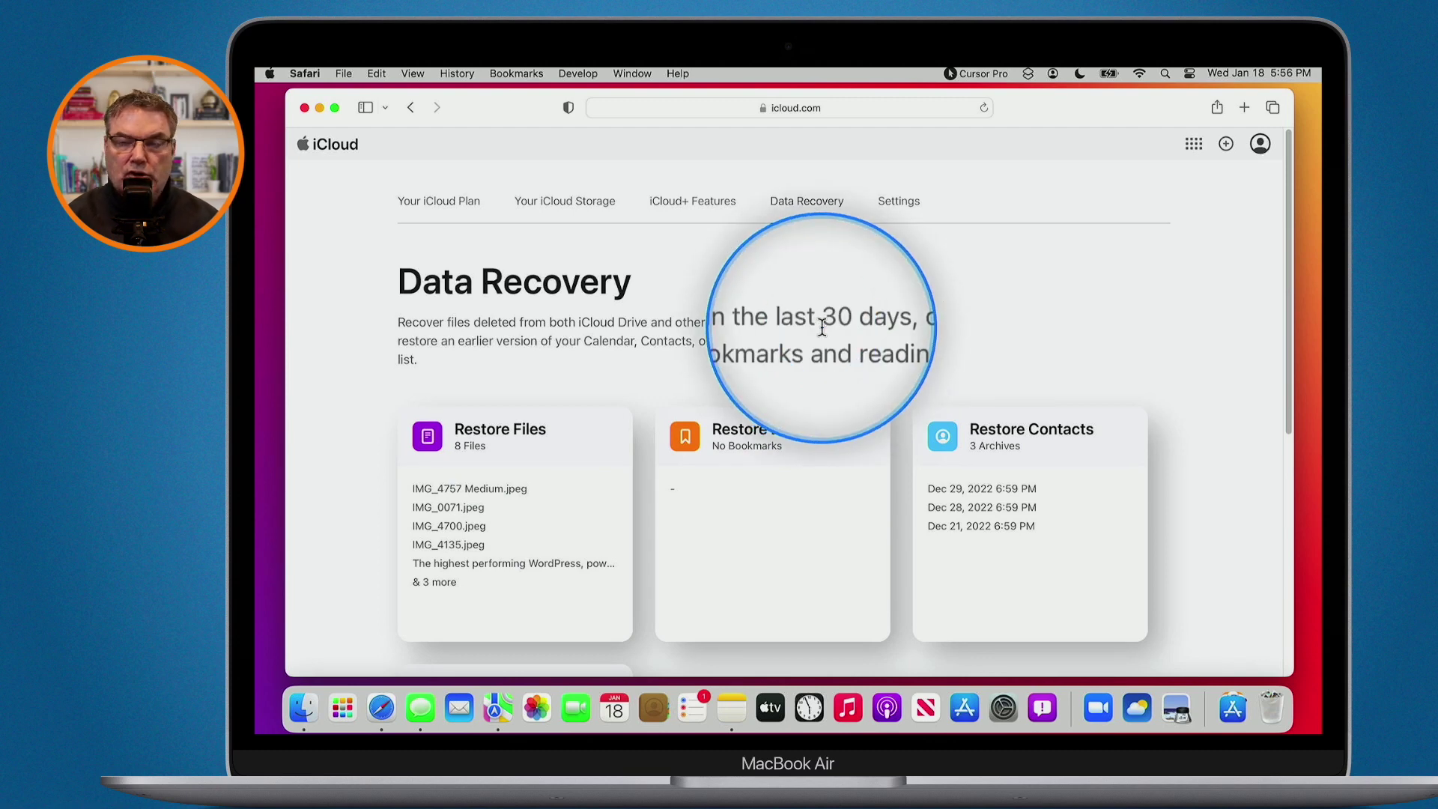
Step: Open the account options that include iCloud Settings and Manage Apple ID
left_click(1262, 147)
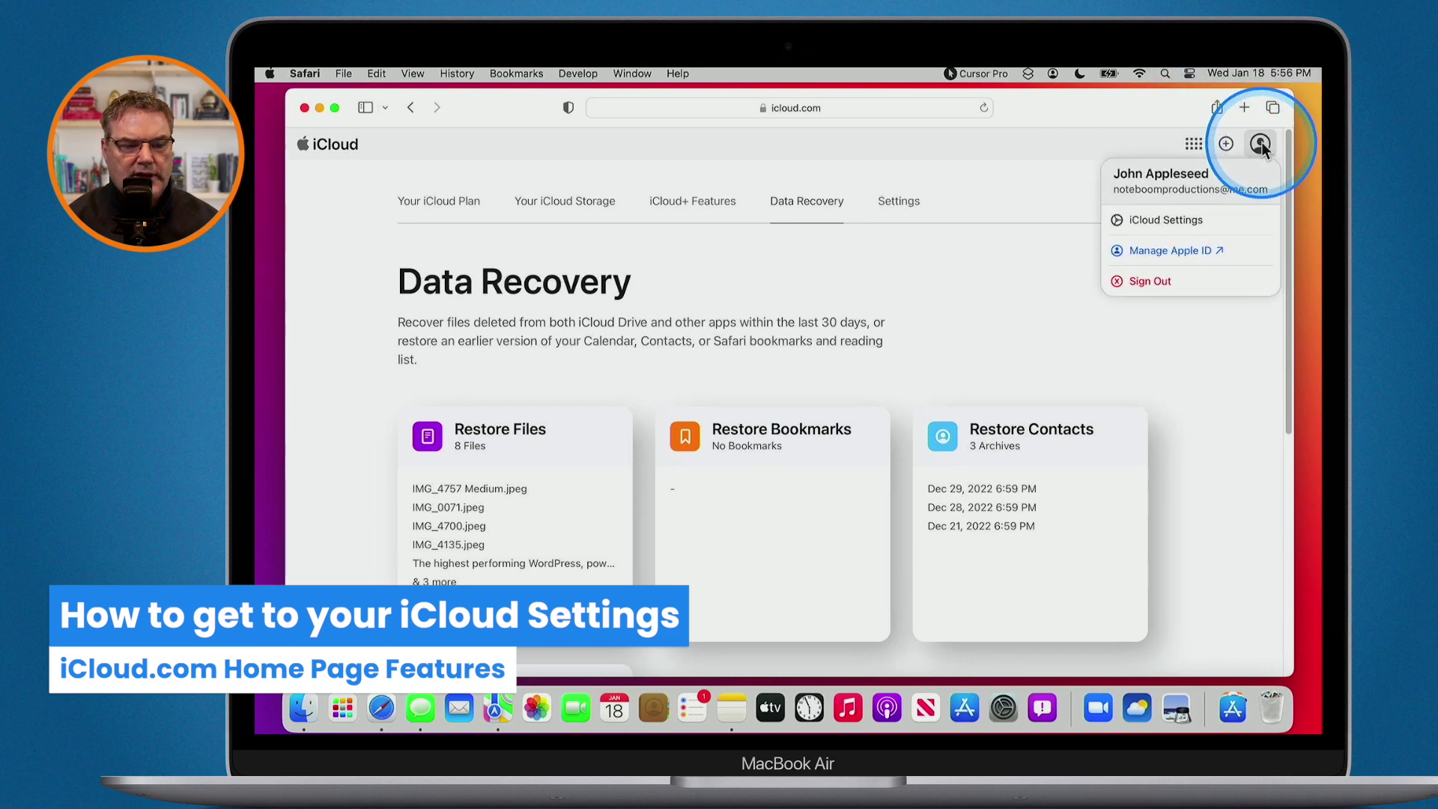